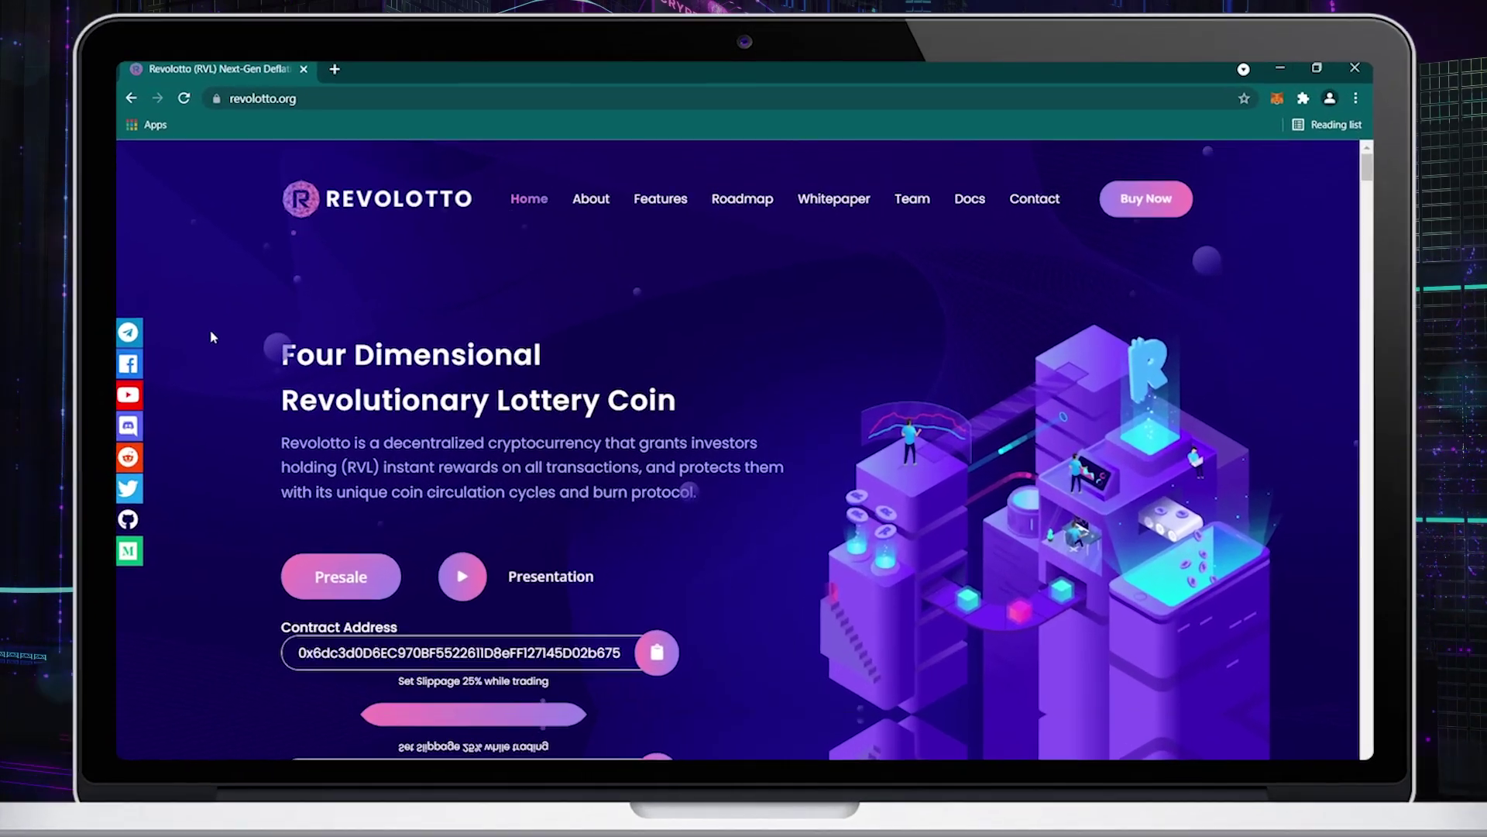
- Follow the 'Presale is Live!' Participate link to Digital Ocean's Revolotto Presale Detail page
scroll(375, 358, "down", 3)
scroll(196, 329, "down", 2)
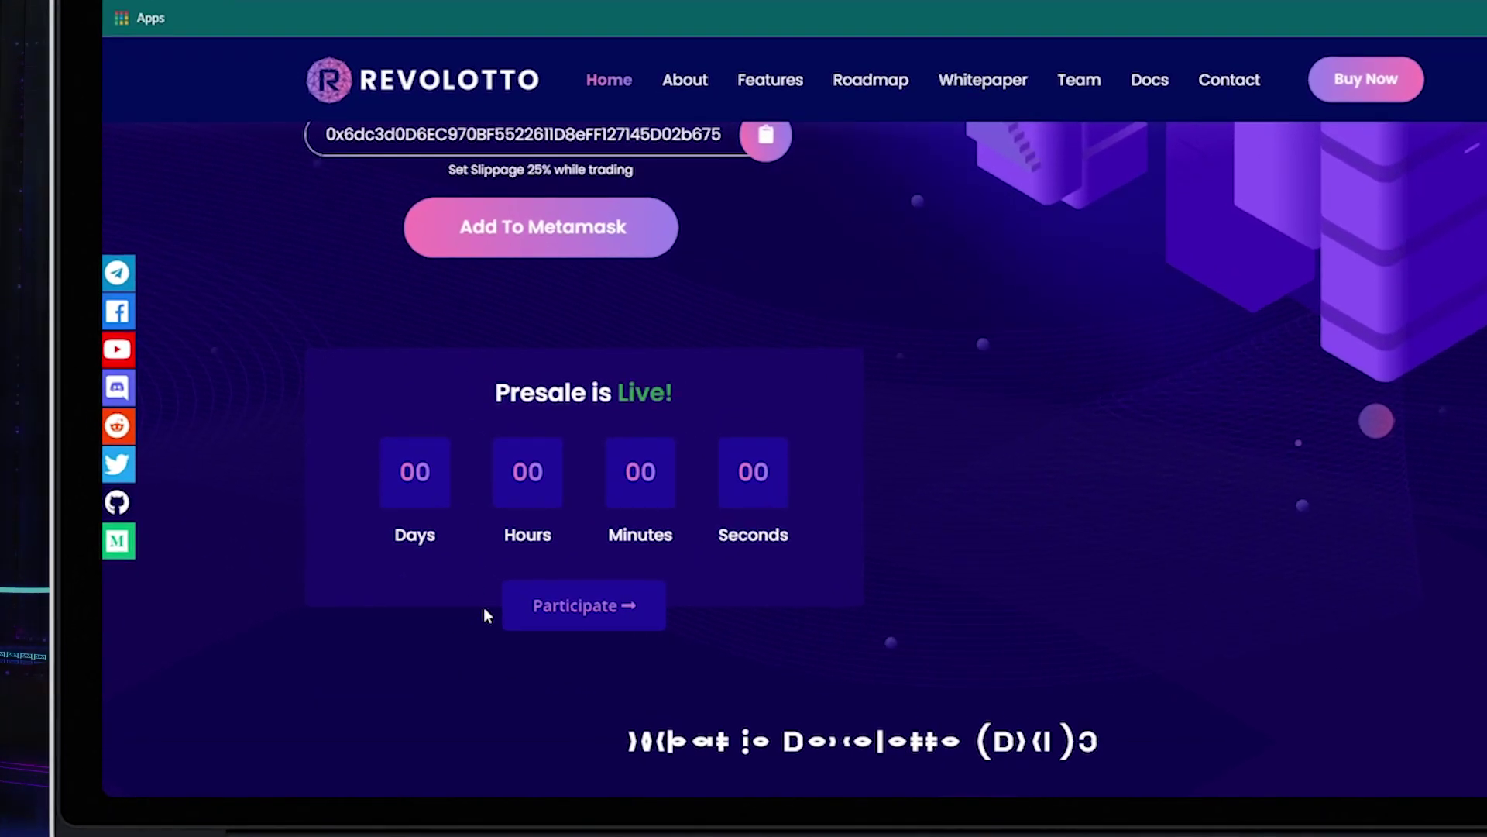
left_click(598, 613)
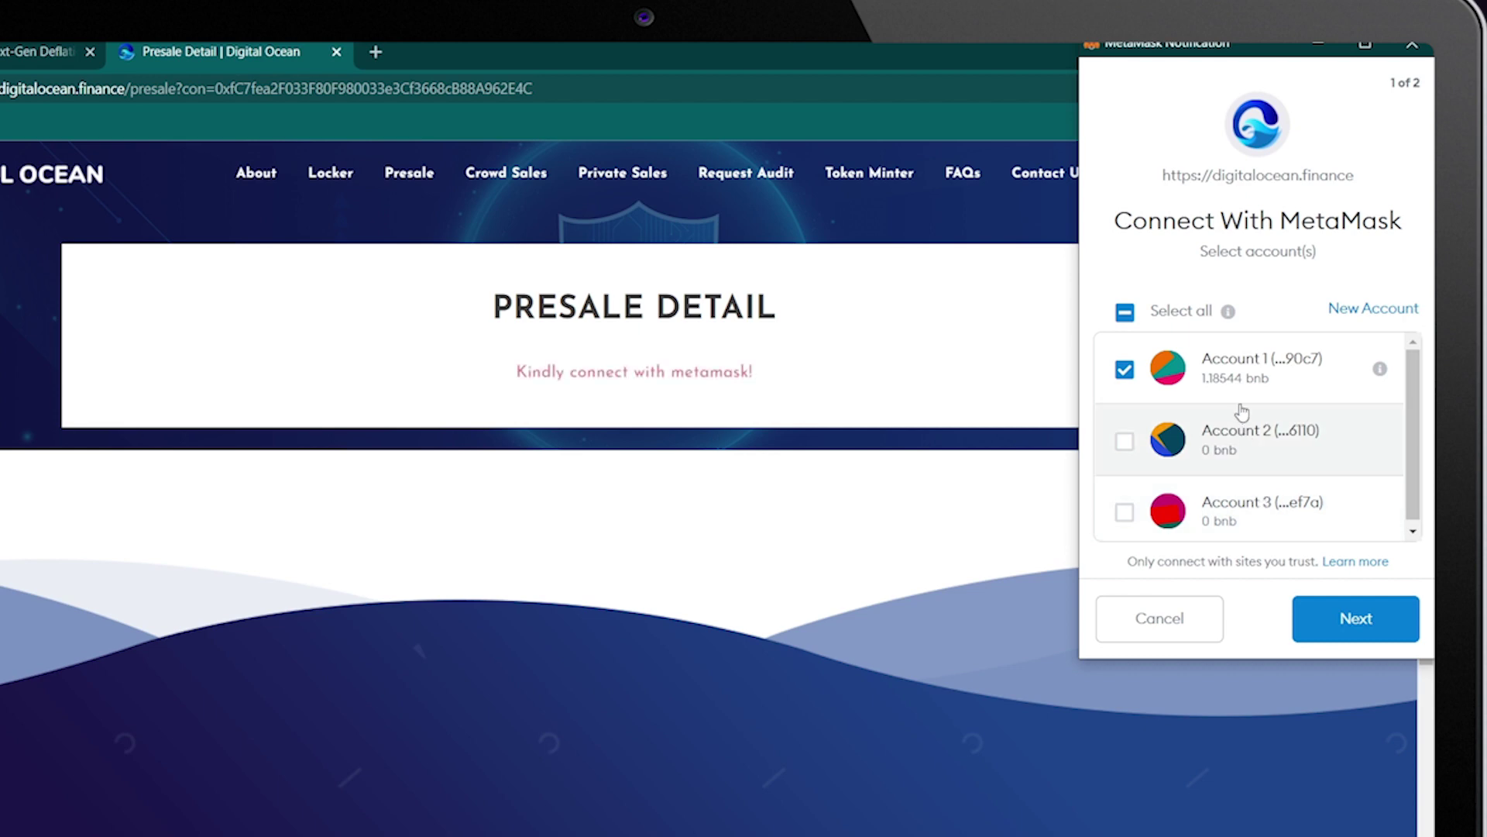
- Connect MetaMask Account 1 to the Digital Ocean presale site
left_click(1347, 617)
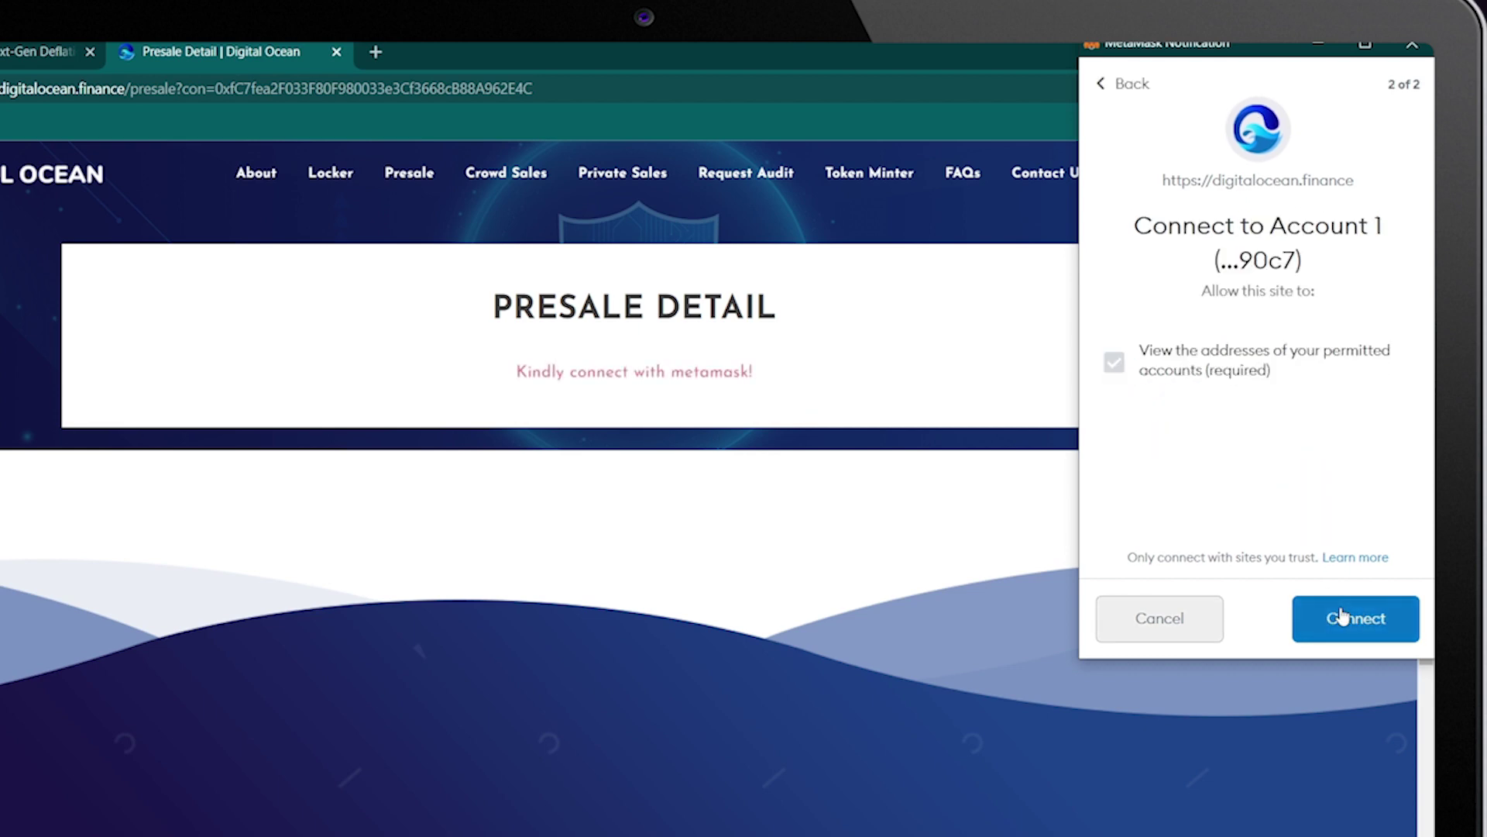
left_click(1342, 615)
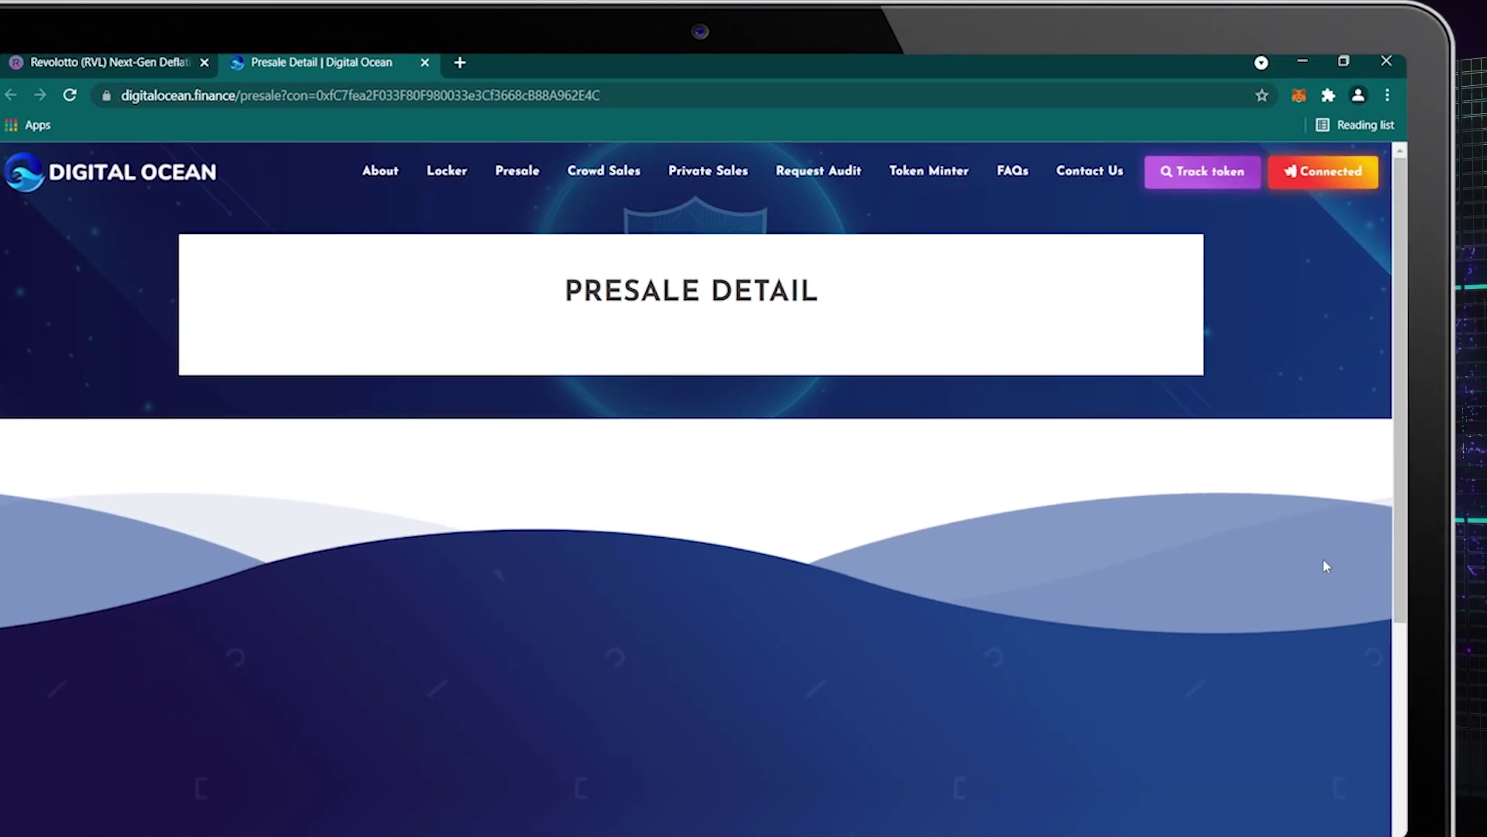
- Check Account 1's 1.1854 BNB on Binance Smart Chain Mainnet, inspecting the Custom RPC form unsaved
left_click(1287, 102)
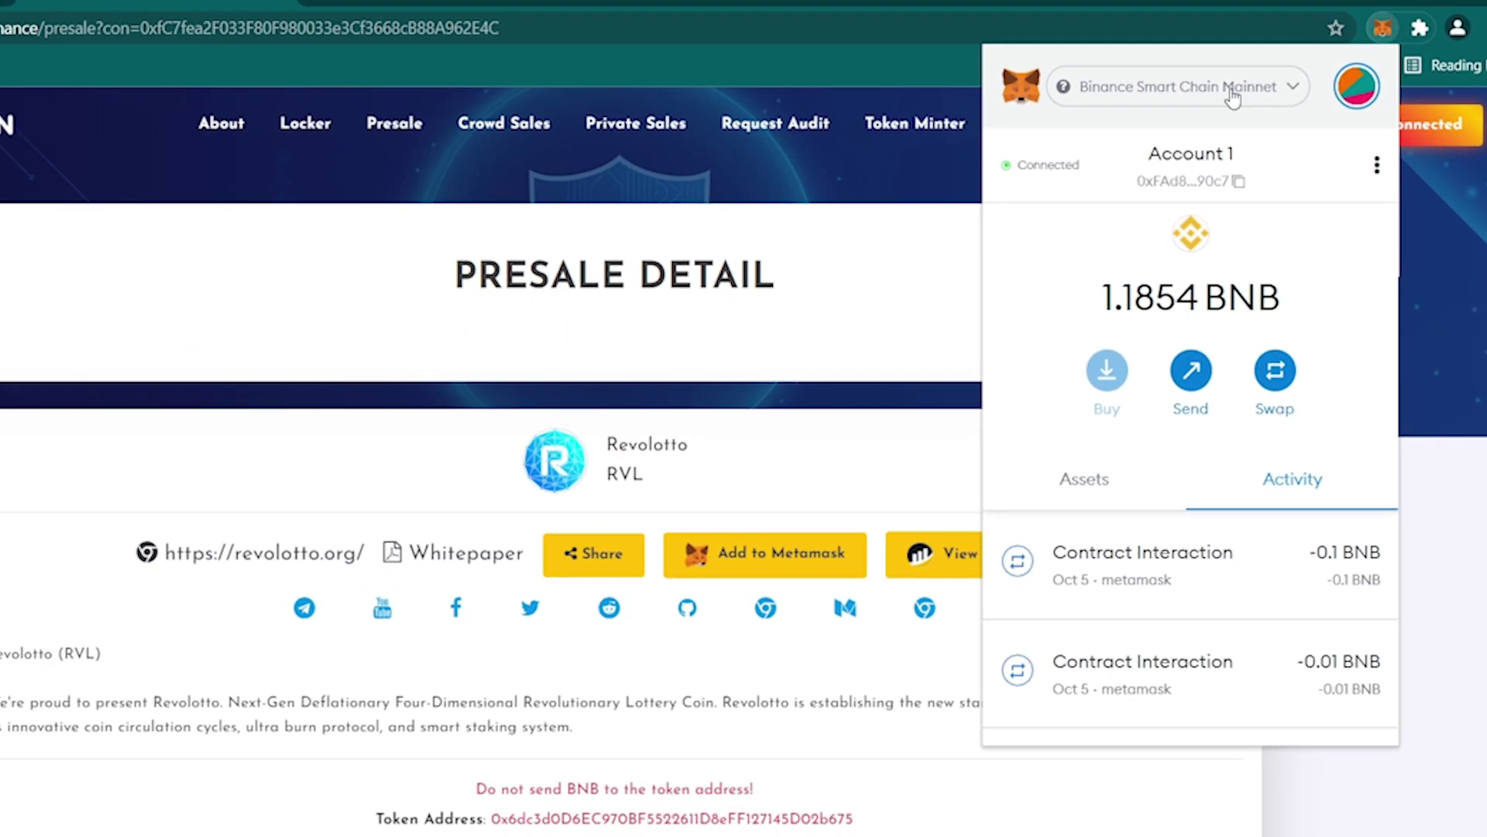
left_click(1106, 163)
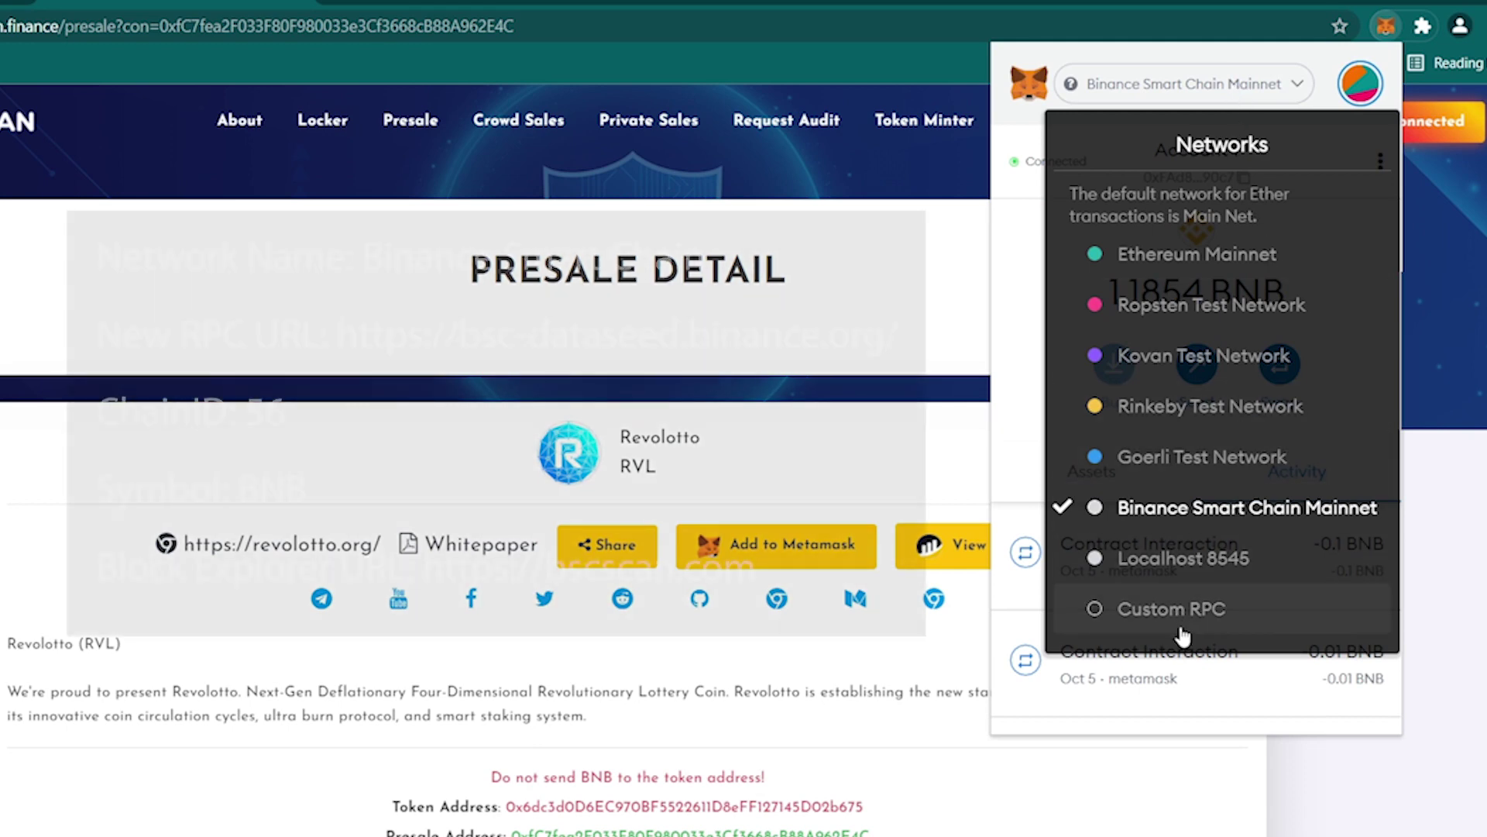
left_click(1118, 608)
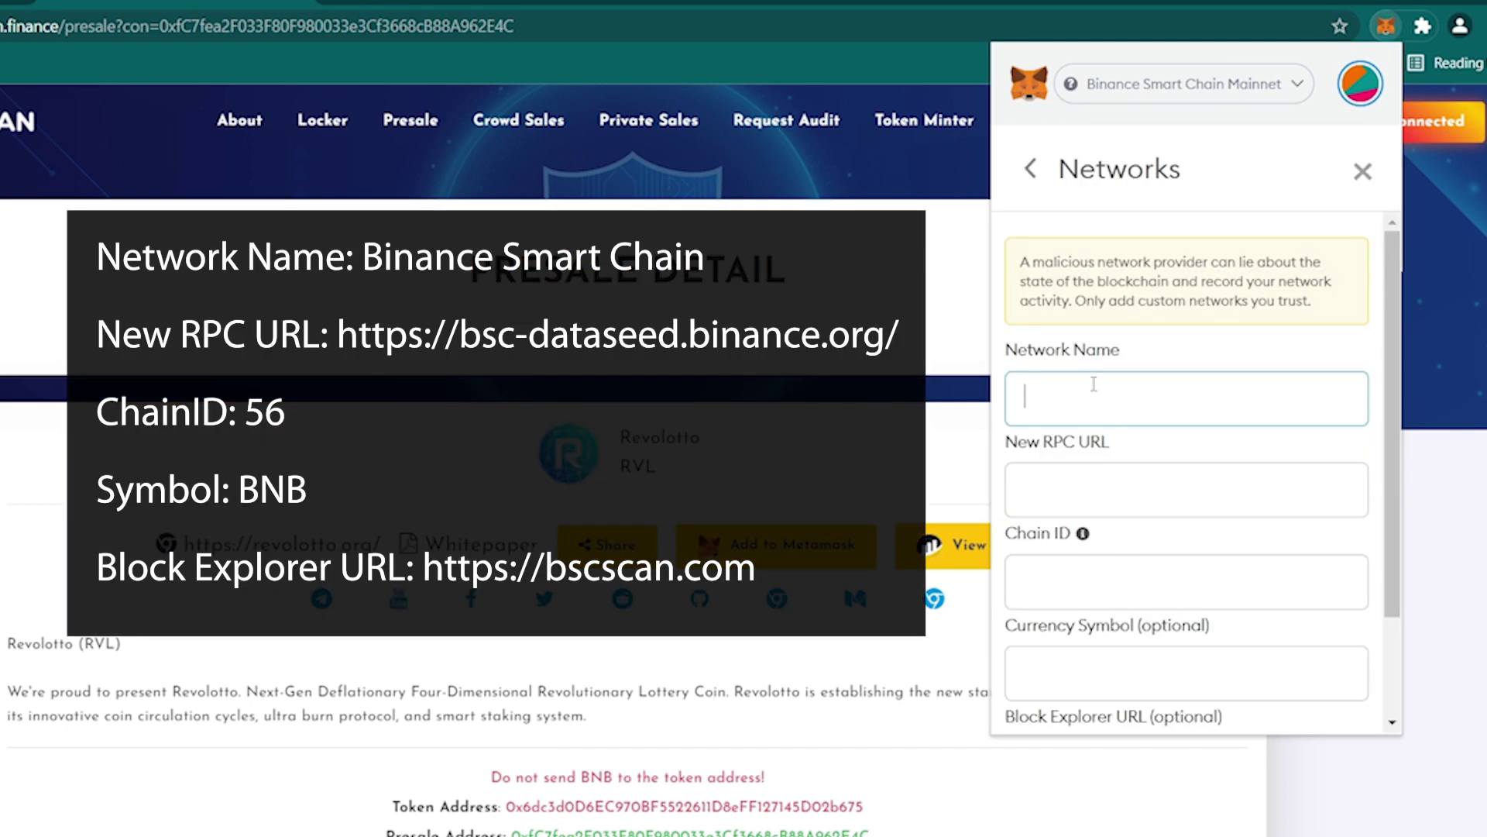
left_click(1196, 504)
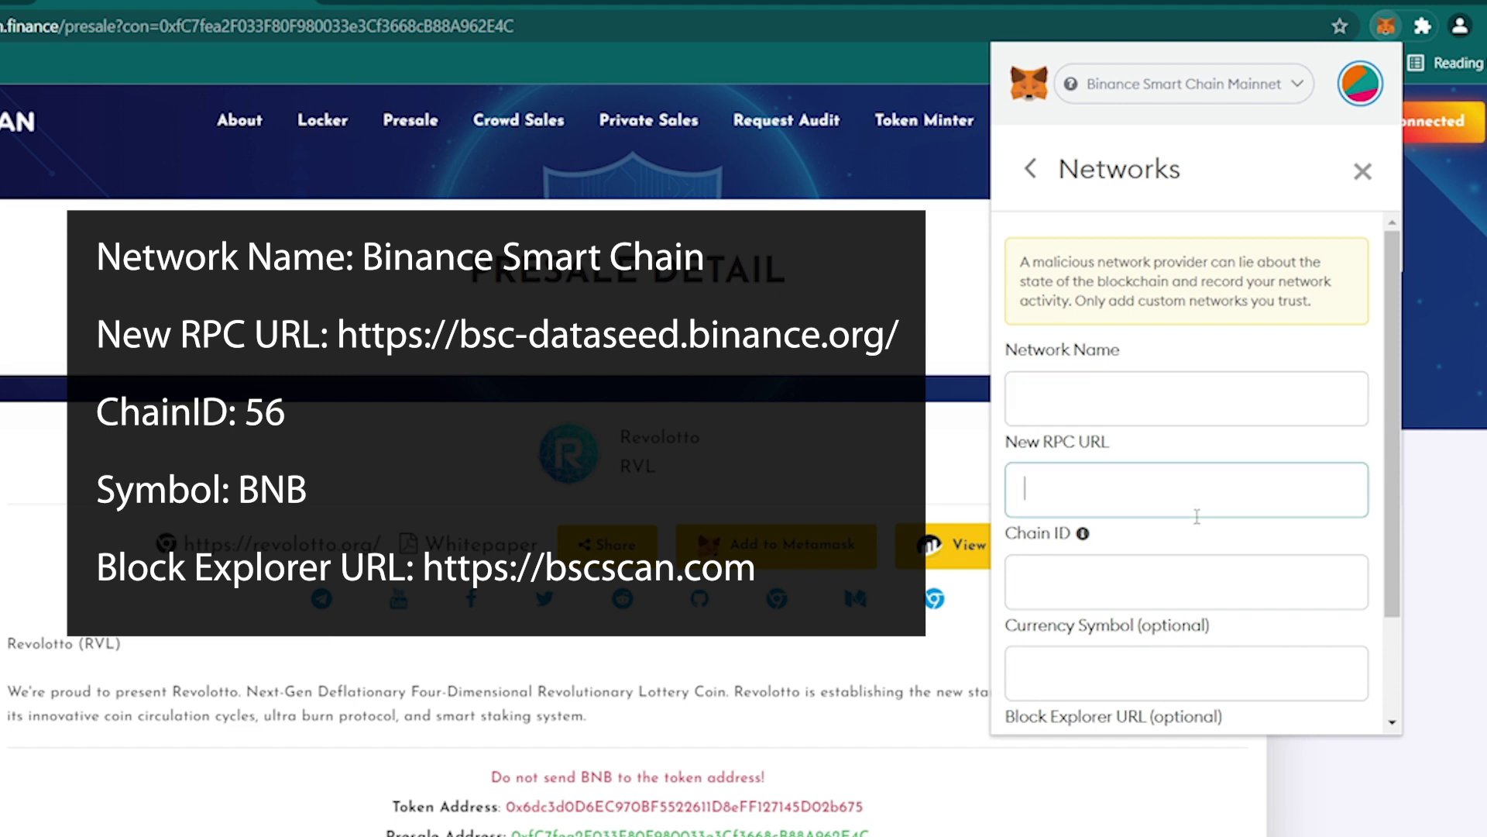
scroll(1191, 565, "down", 2)
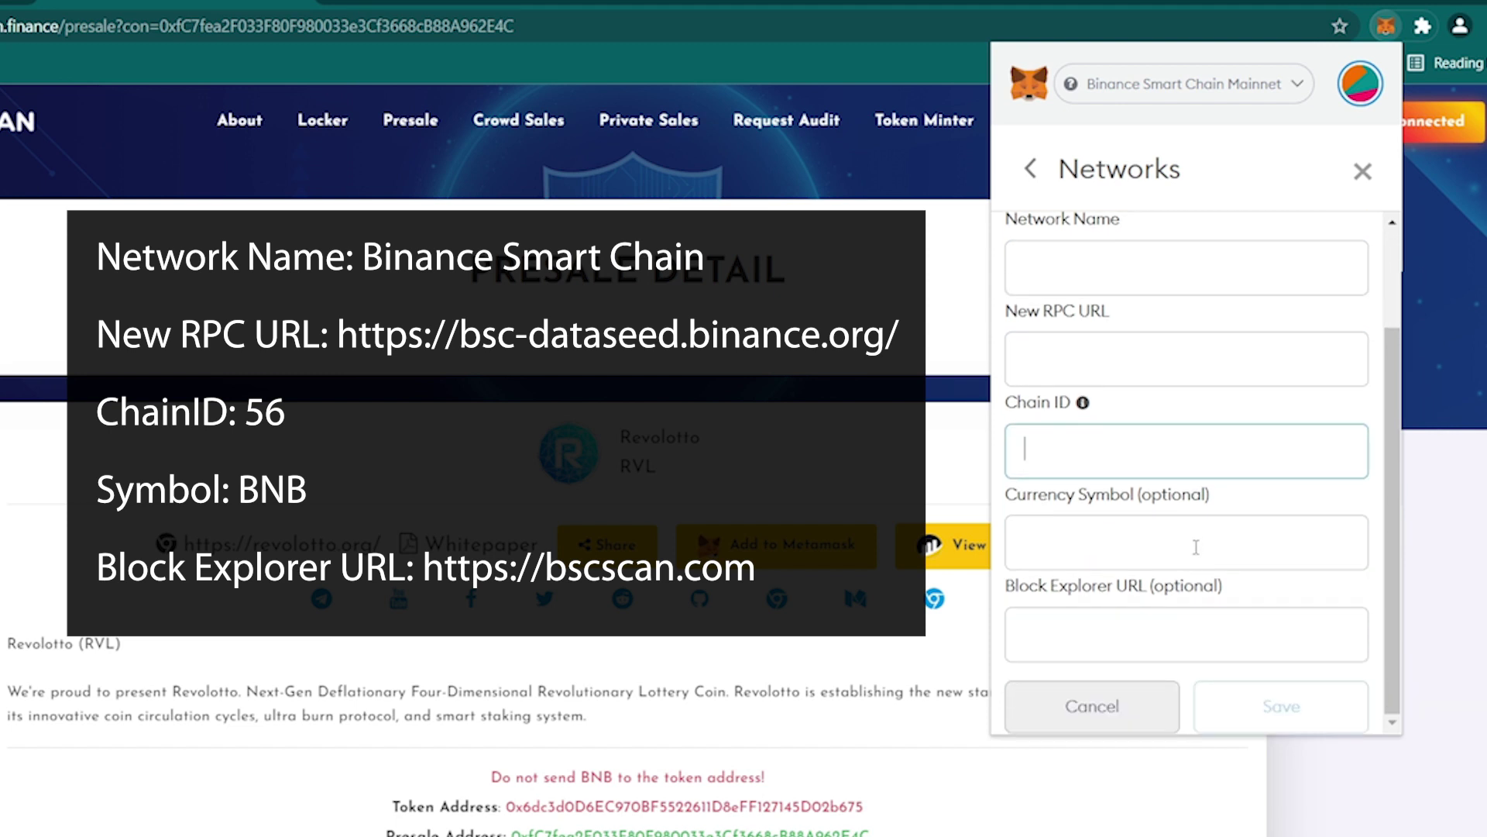
left_click(1195, 546)
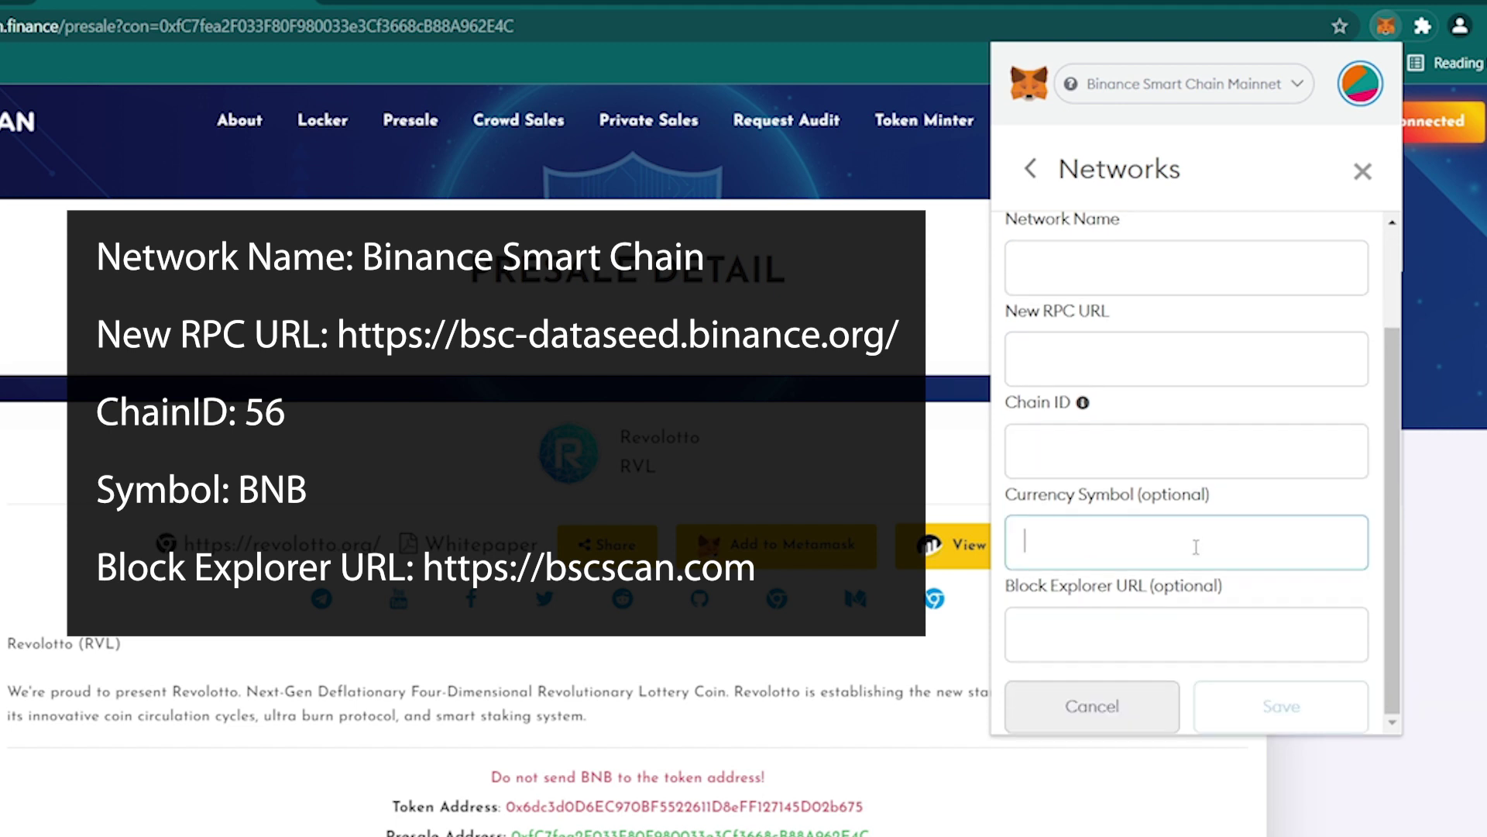
left_click(1361, 172)
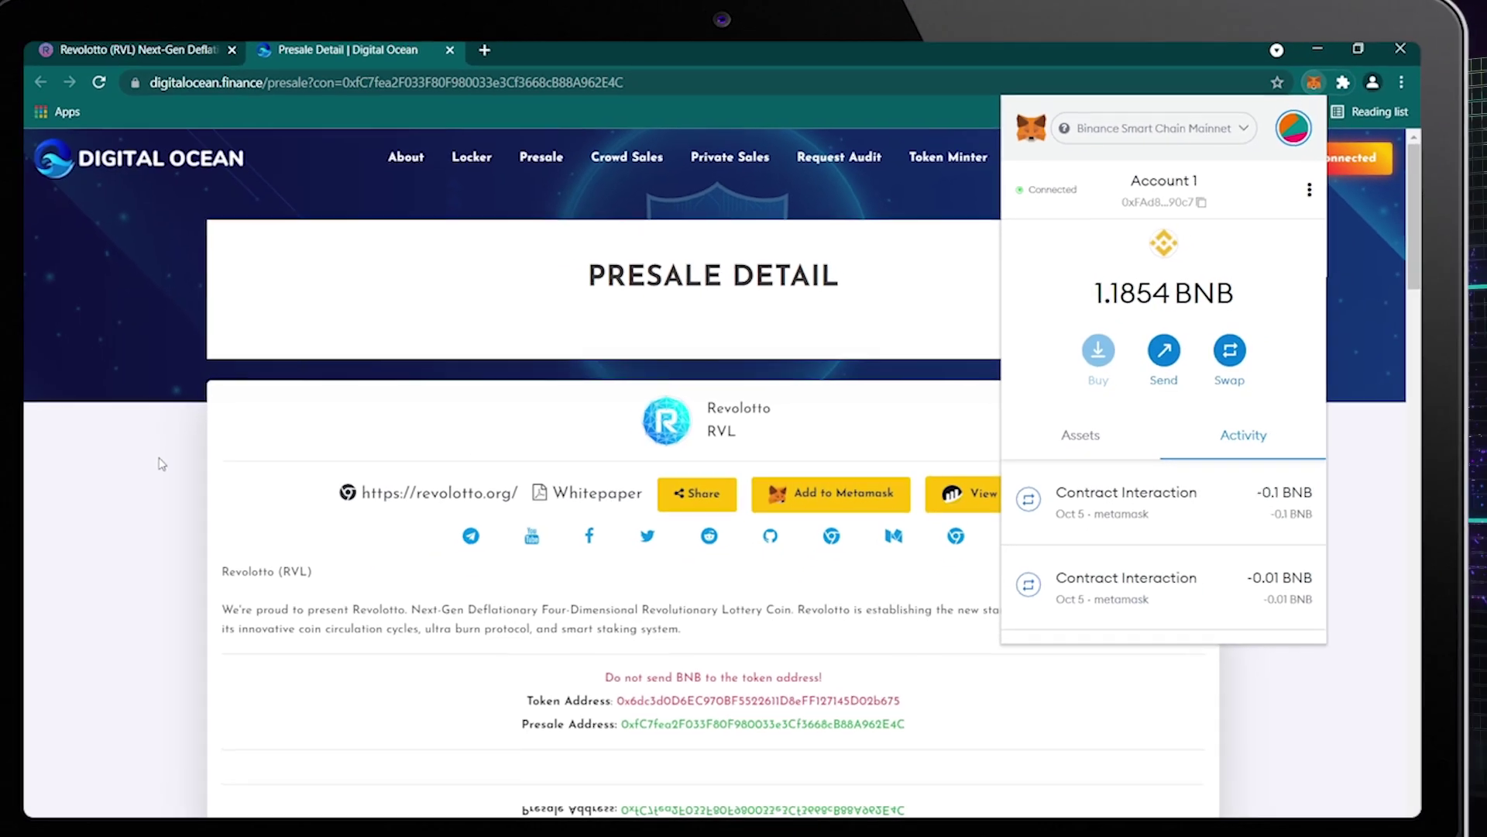
- Add the RVL token to MetaMask from the presale page's 'Add to Metamask' button
left_click(1, 507)
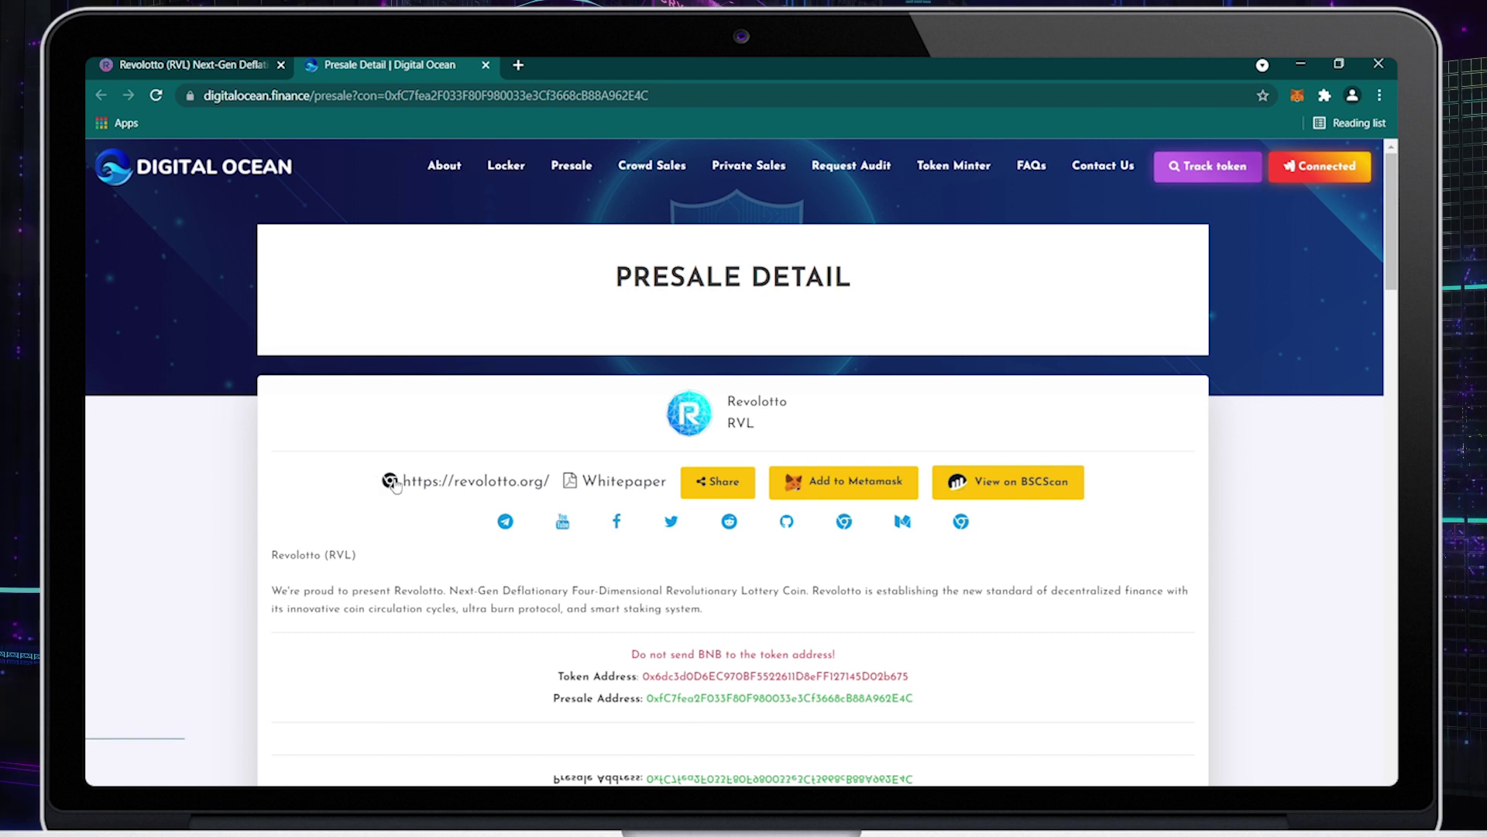
left_click(877, 484)
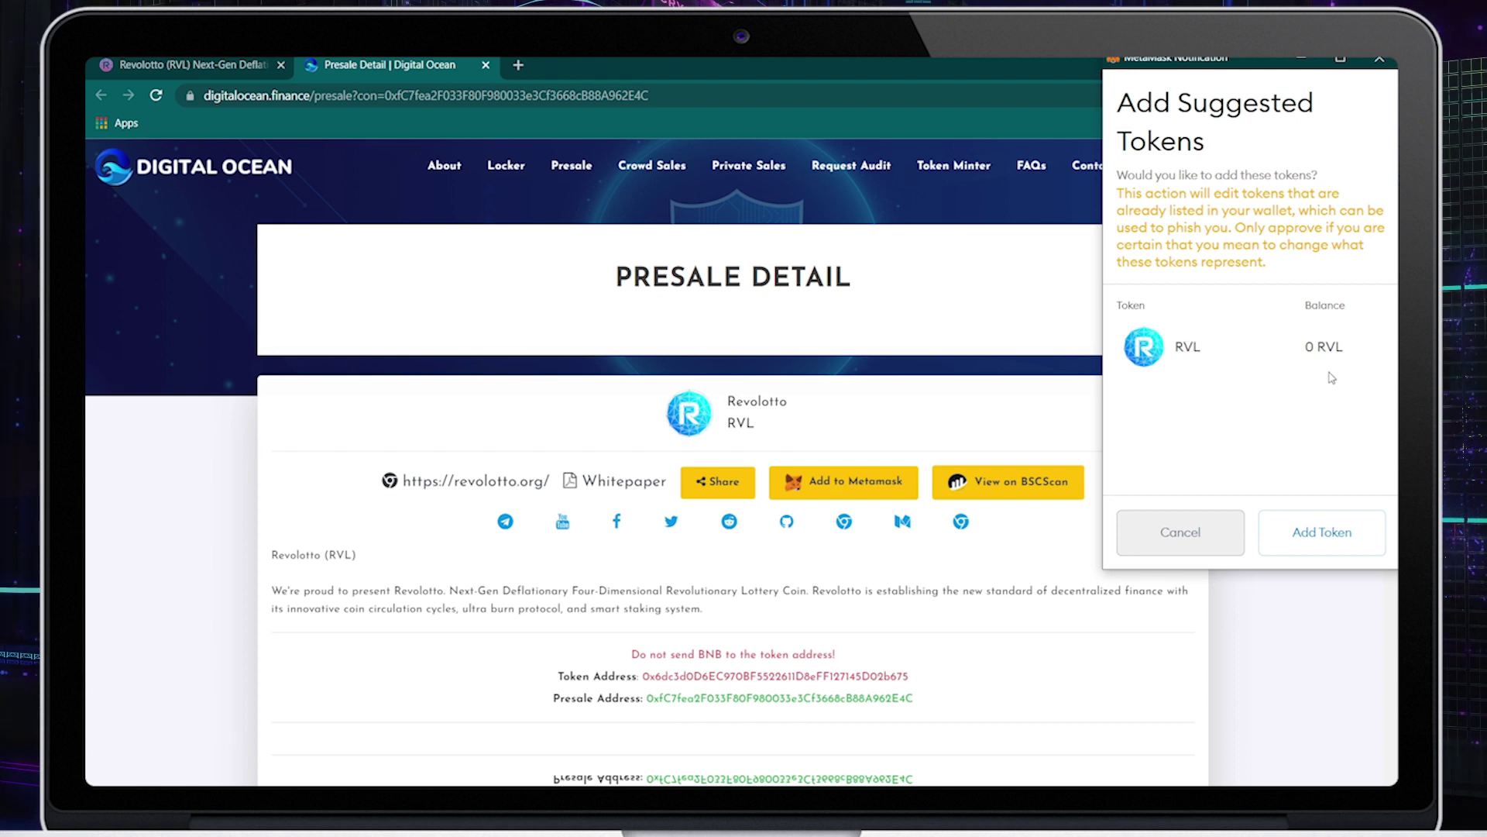
left_click(1302, 520)
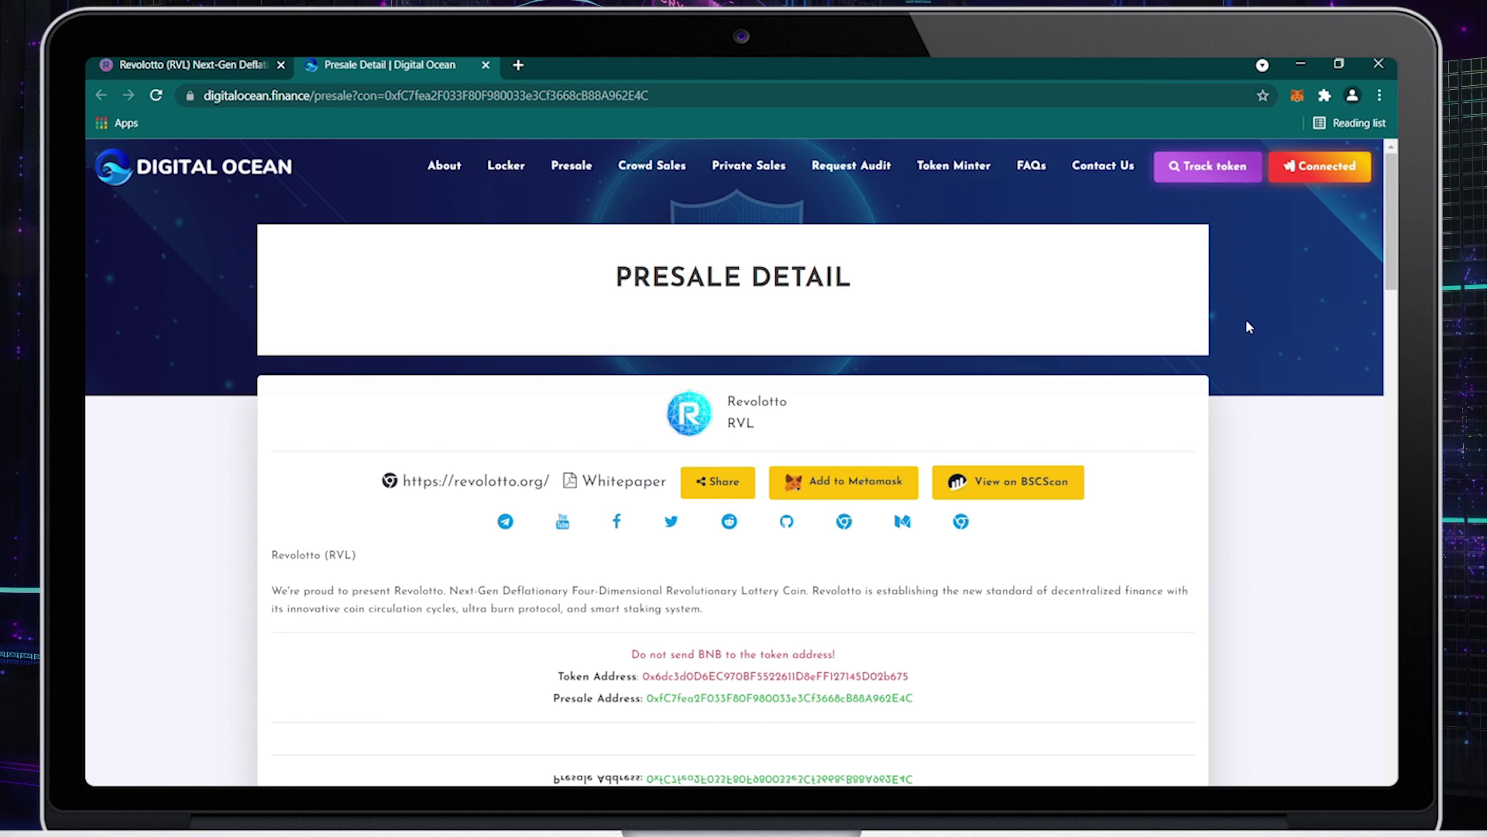
- Scroll the presale page to view 101.6305 / 3000 BNB raised at 1 BNB = 4,000 RVL
scroll(1248, 326, "down", 5)
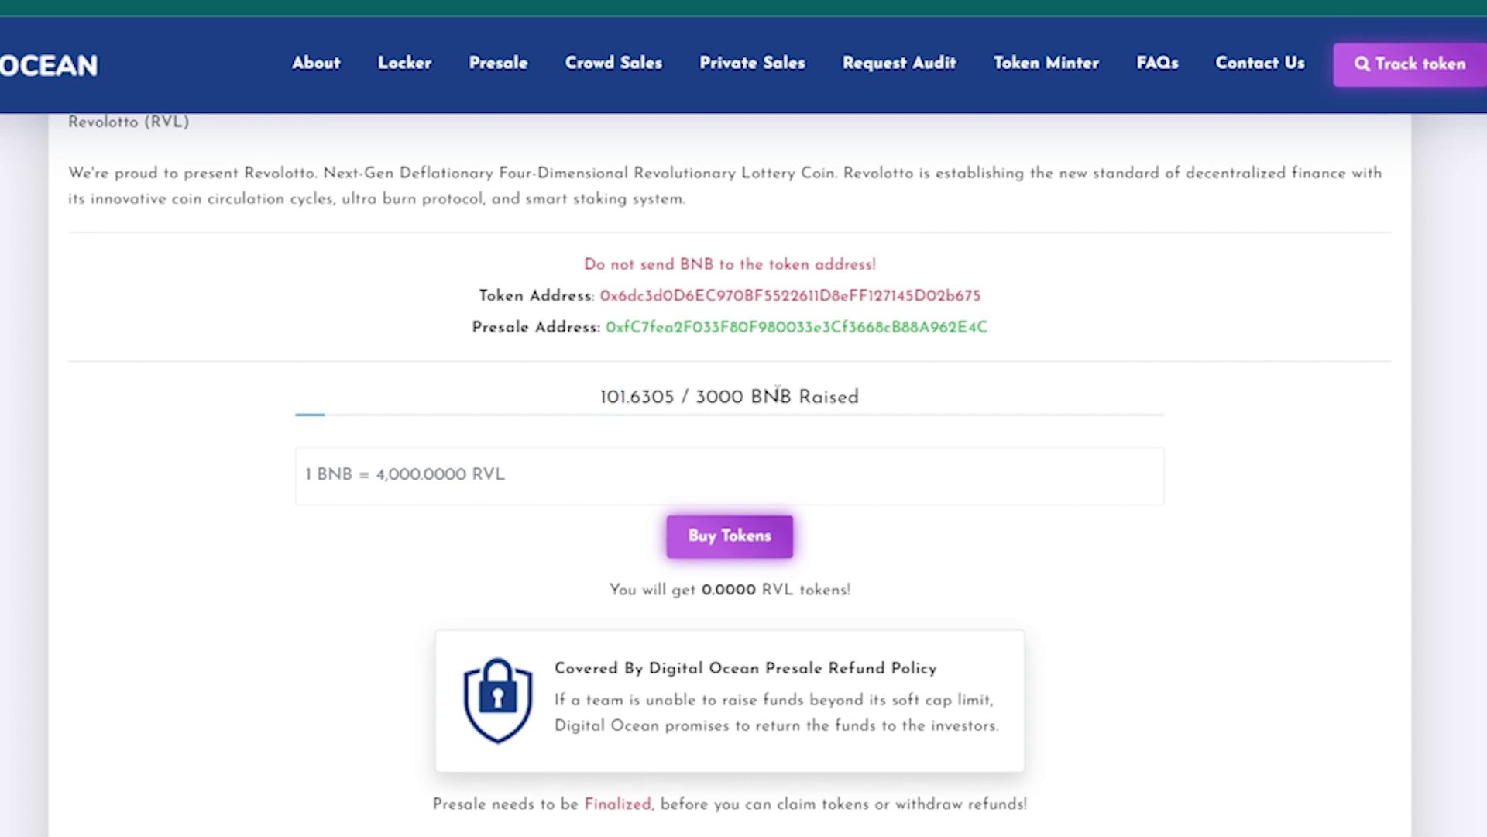
scroll(325, 480, "down", 7)
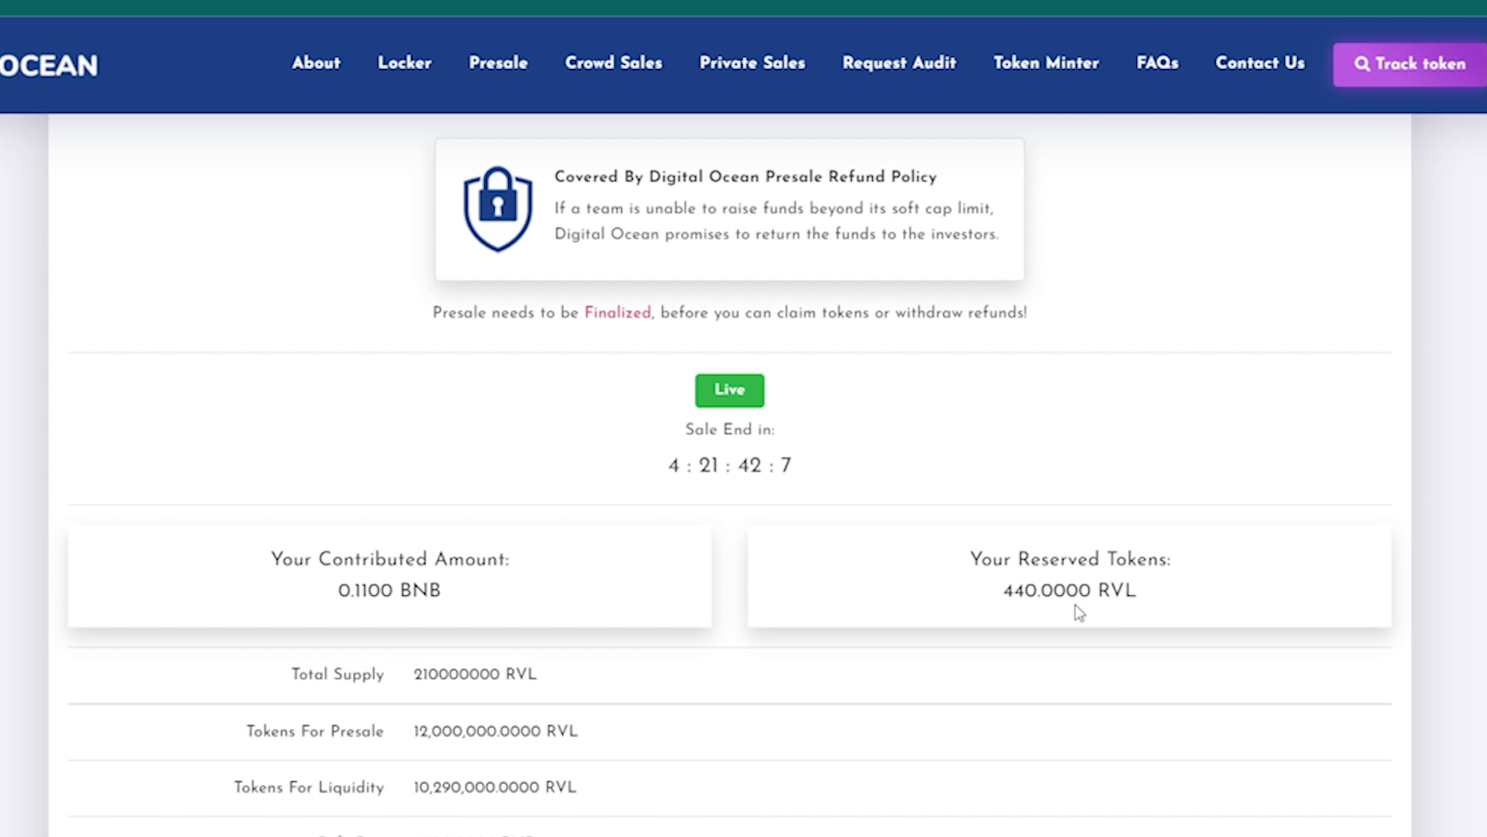
scroll(1078, 612, "up", 5)
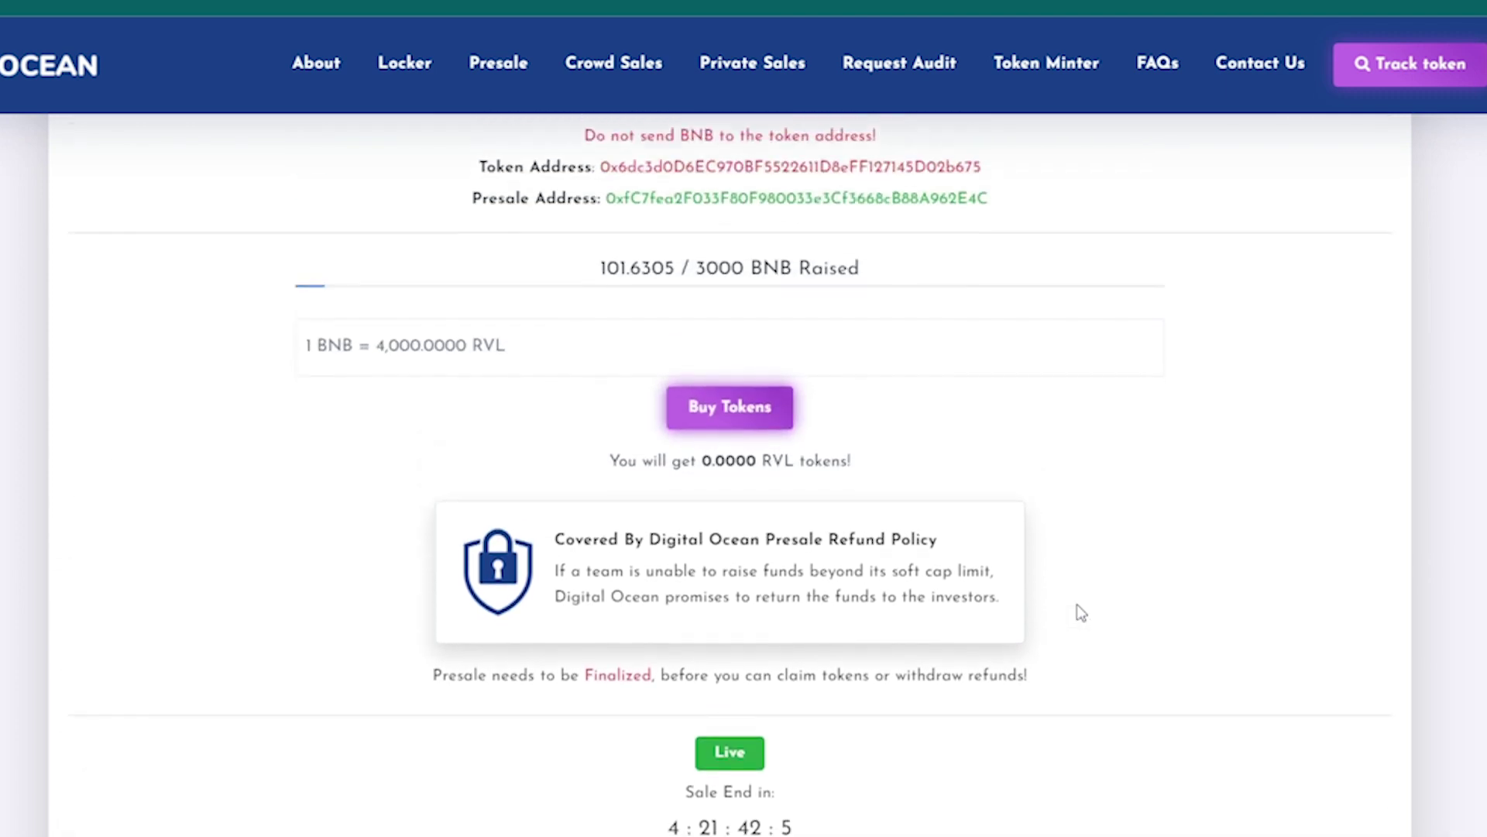
- Contribute 1 BNB for RVL tokens and confirm the transaction in MetaMask
left_click(337, 352)
type("1")
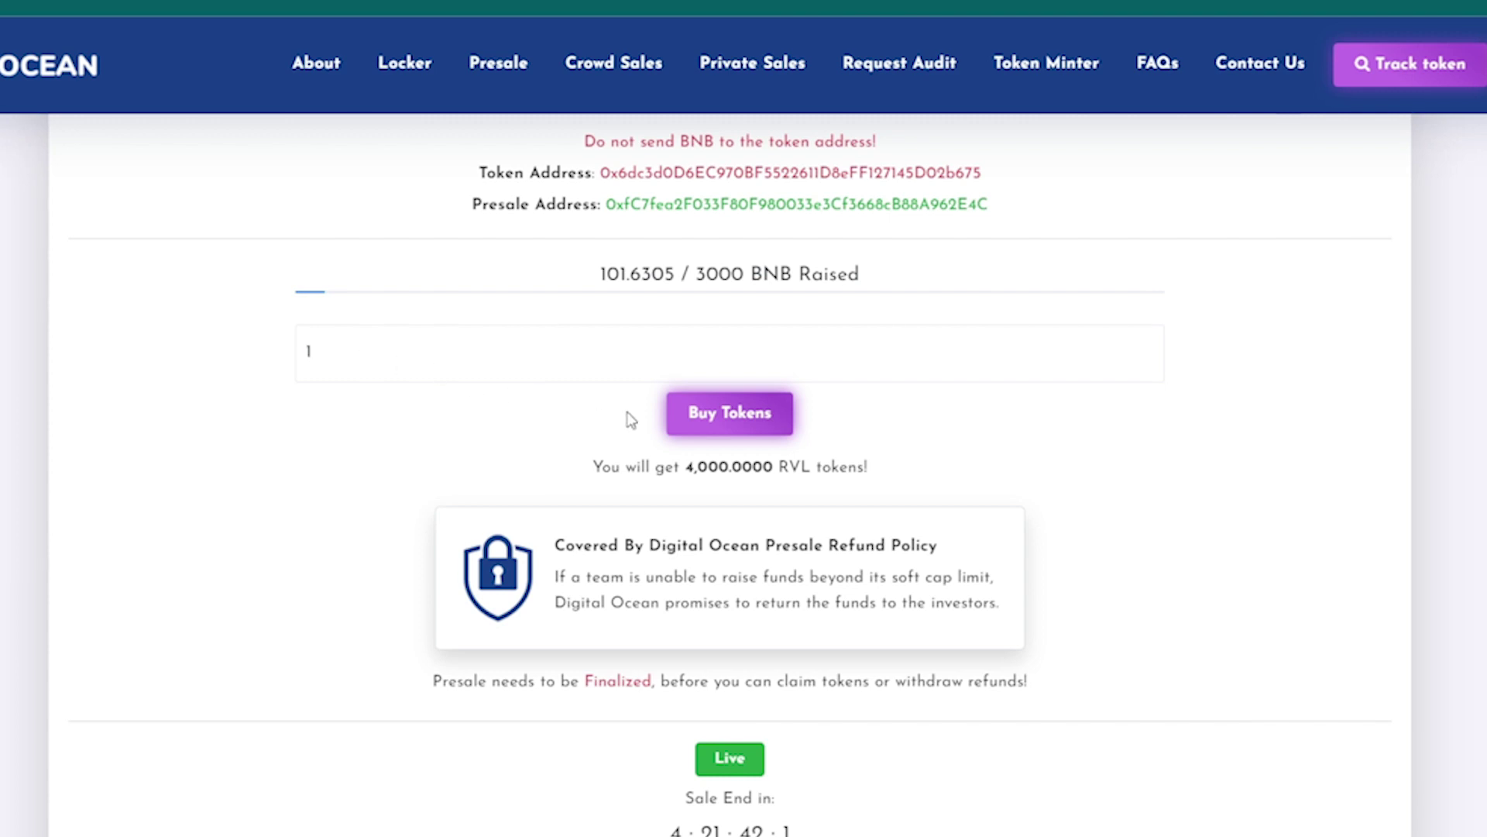
left_click(773, 418)
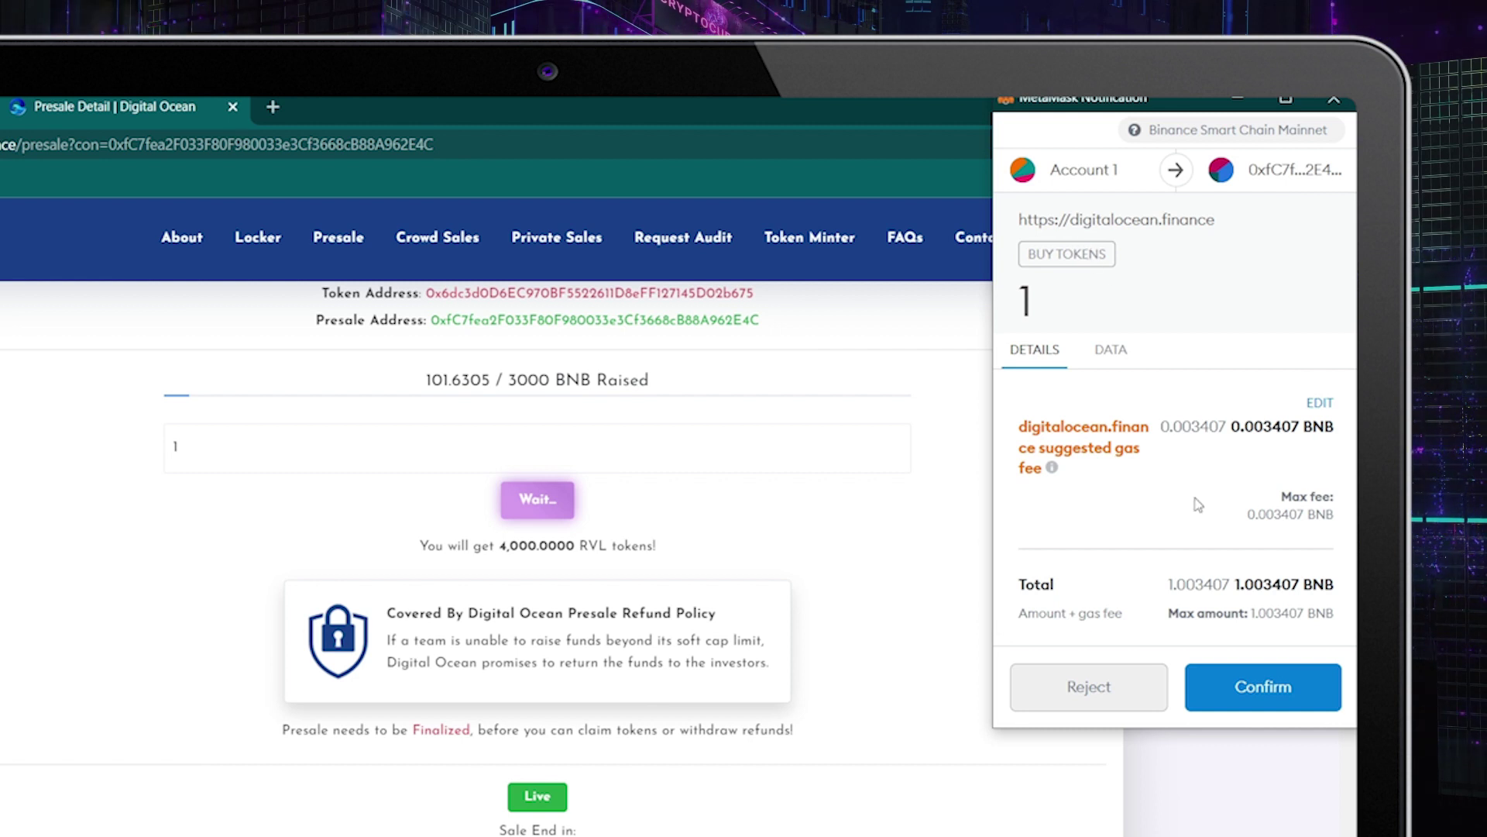
left_click(1242, 683)
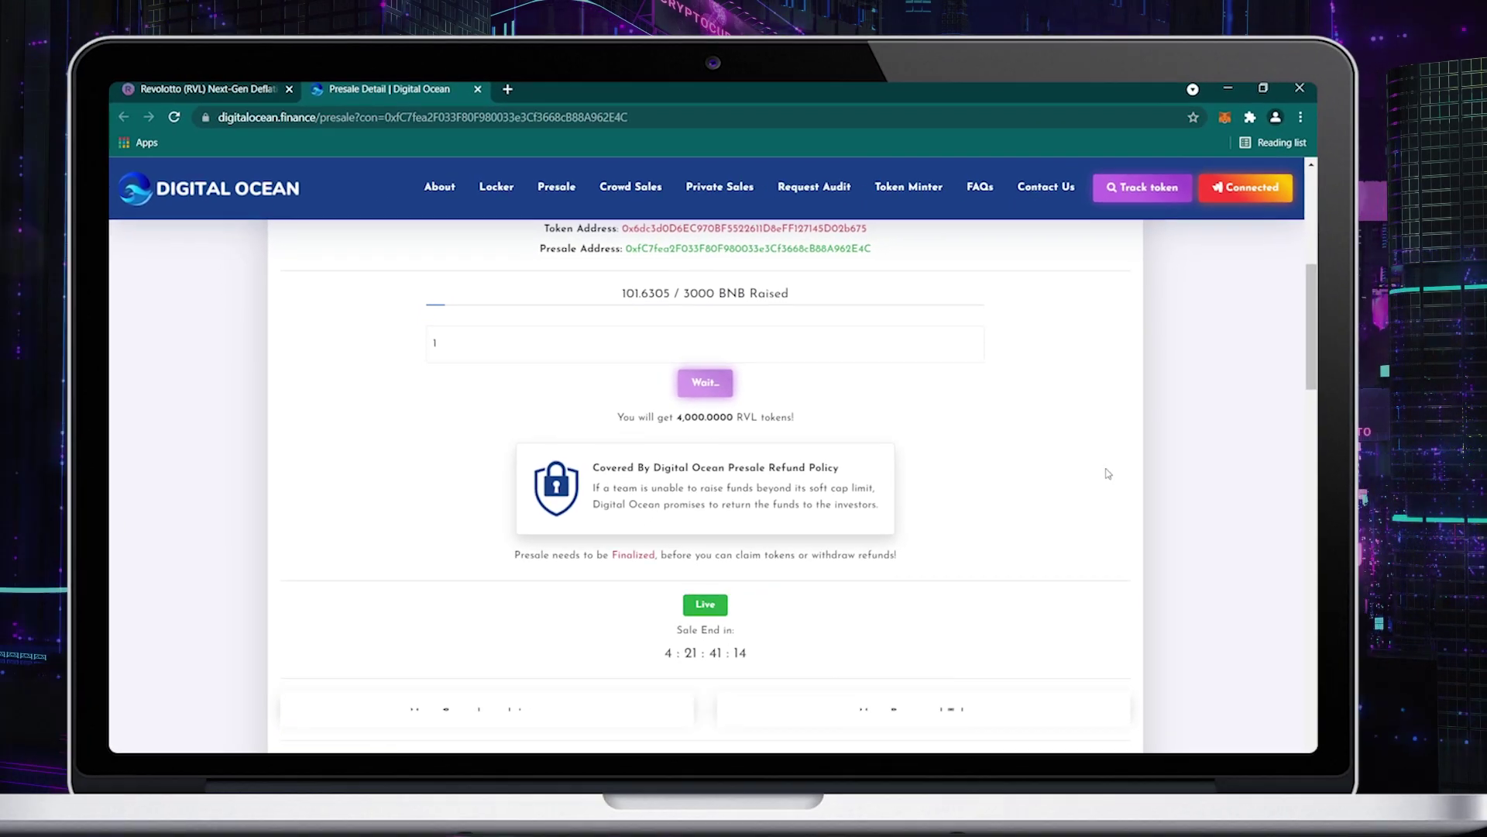
scroll(1113, 454, "up", 1)
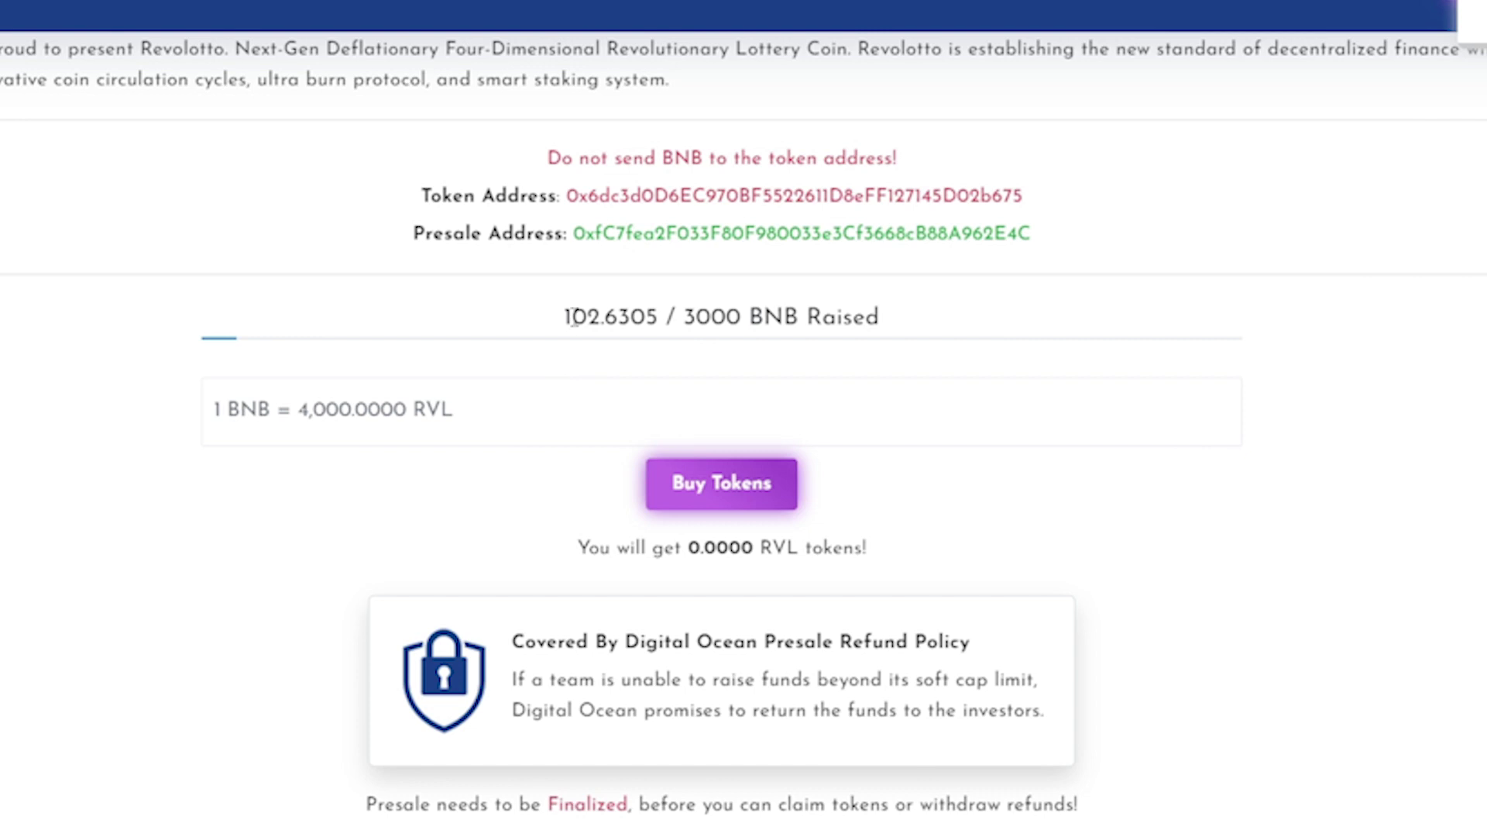
- Check the contribution boxes show 1.1100 BNB contributed and 4,440.0000 RVL reserved
scroll(895, 310, "down", 5)
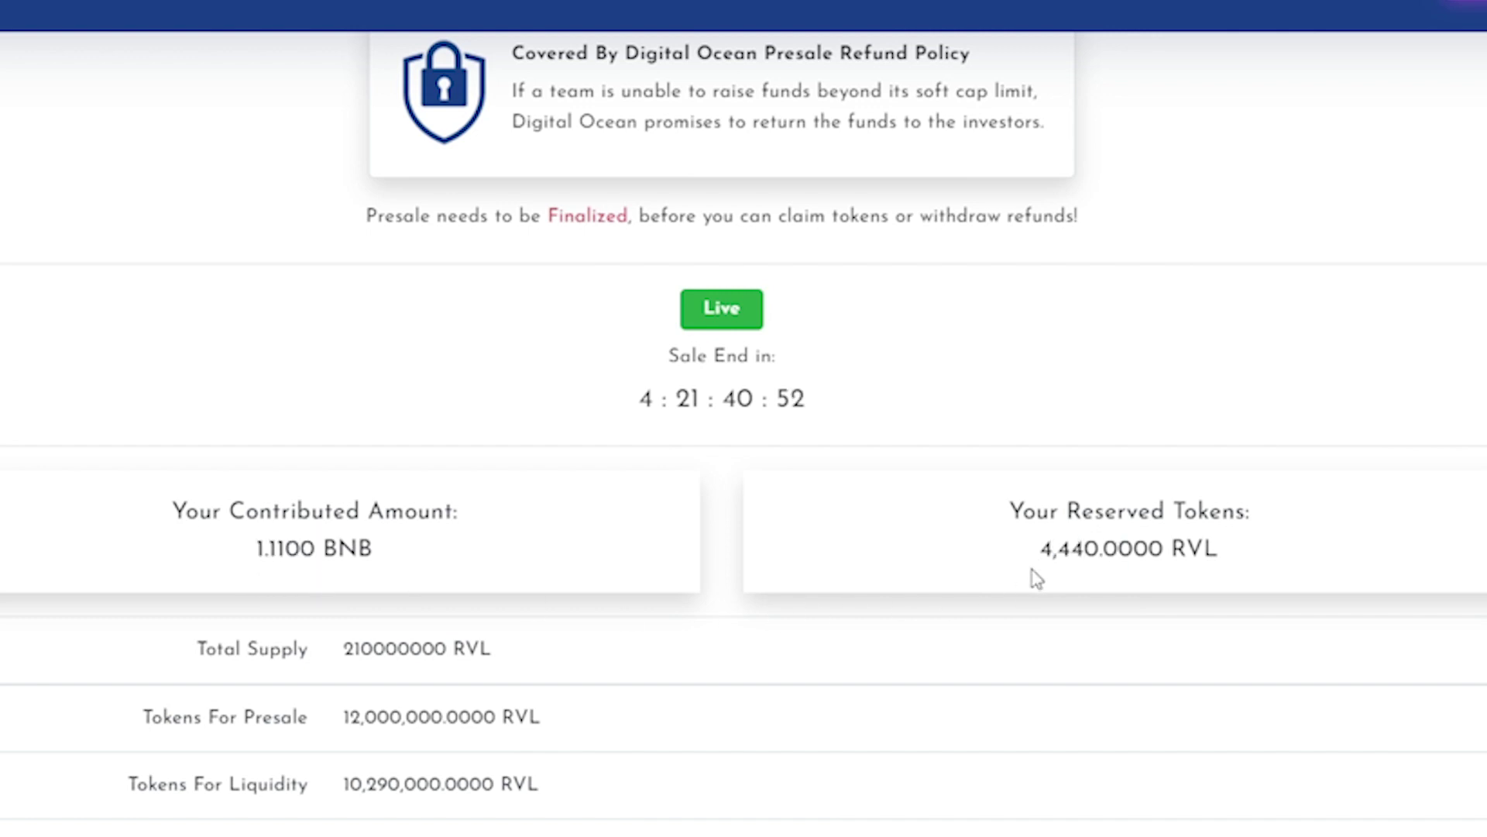
scroll(1036, 577, "up", 6)
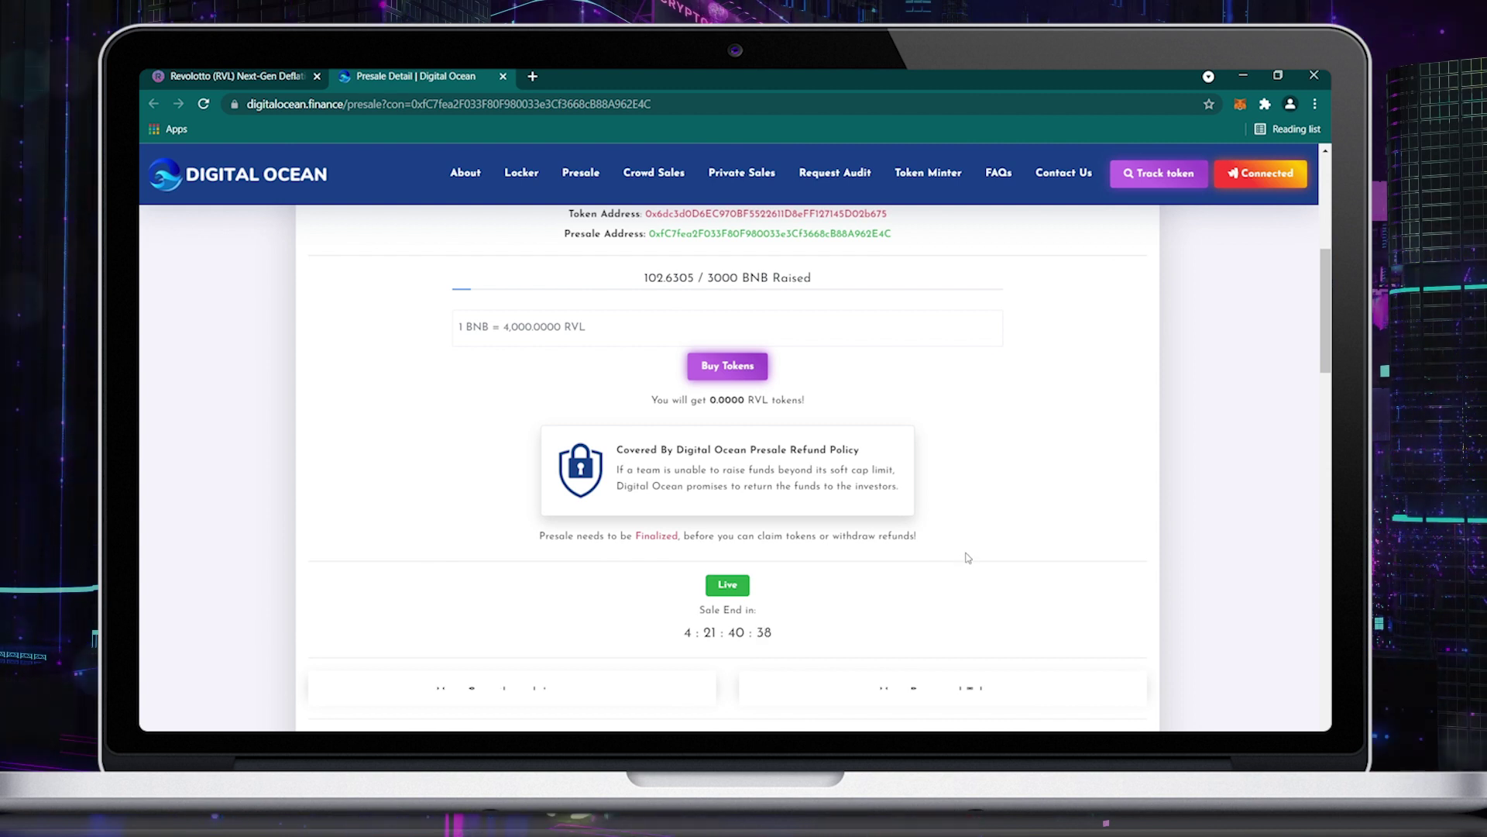
scroll(967, 558, "up", 1)
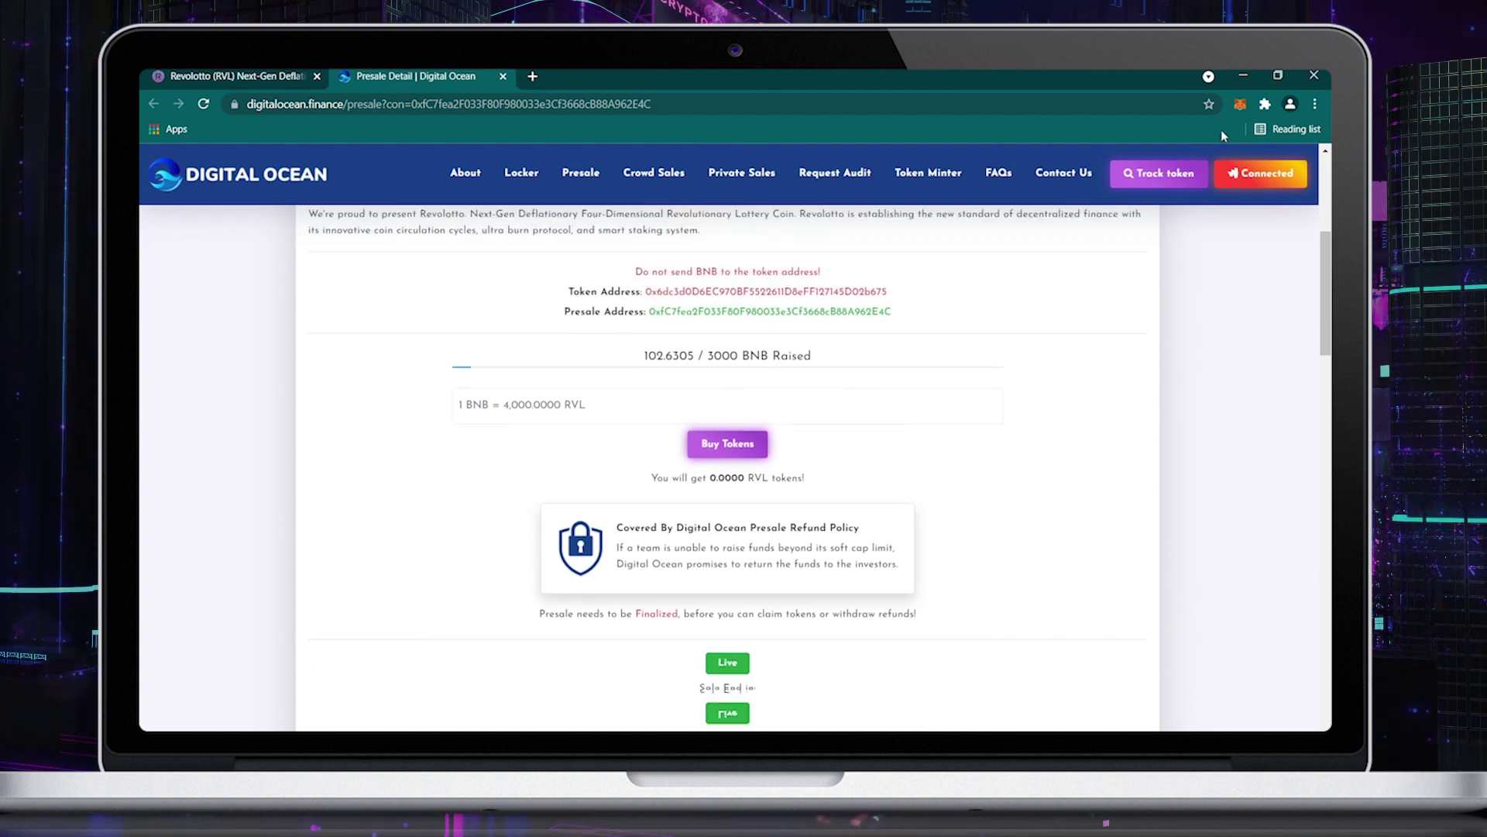
left_click(1239, 105)
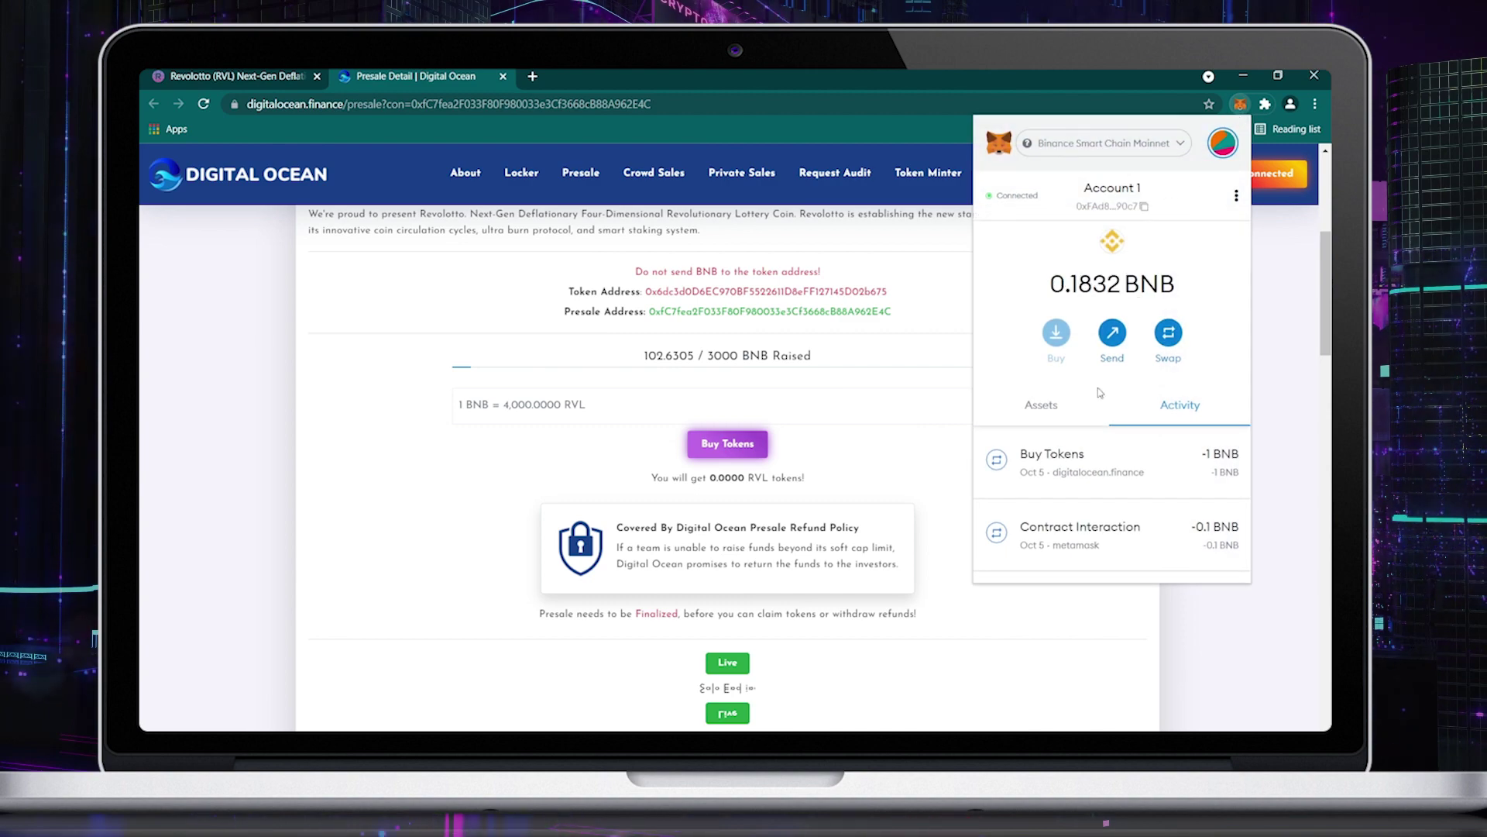
left_click(1083, 411)
scroll(1007, 465, "down", 1)
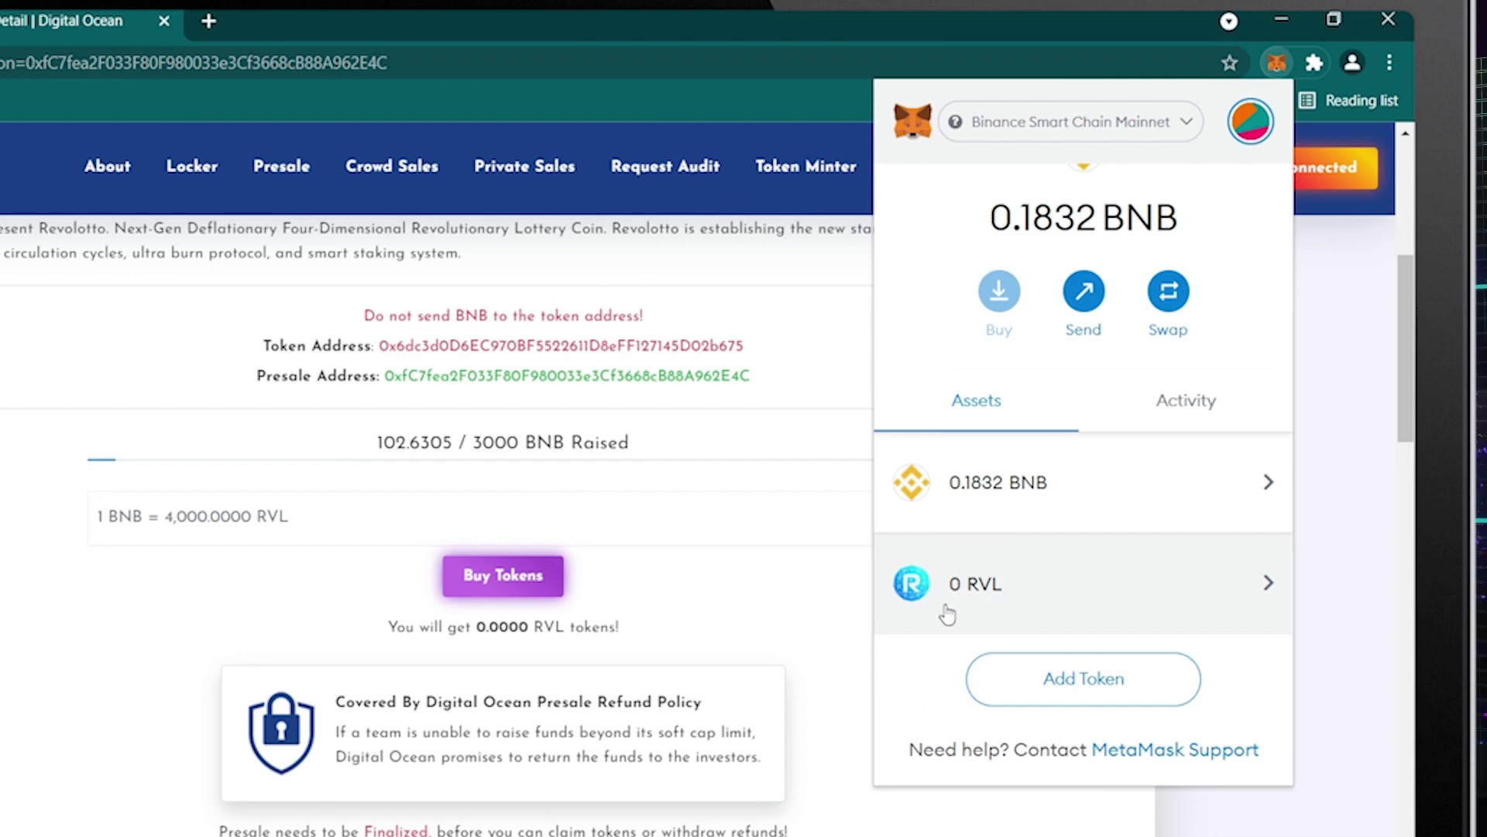
left_click(708, 591)
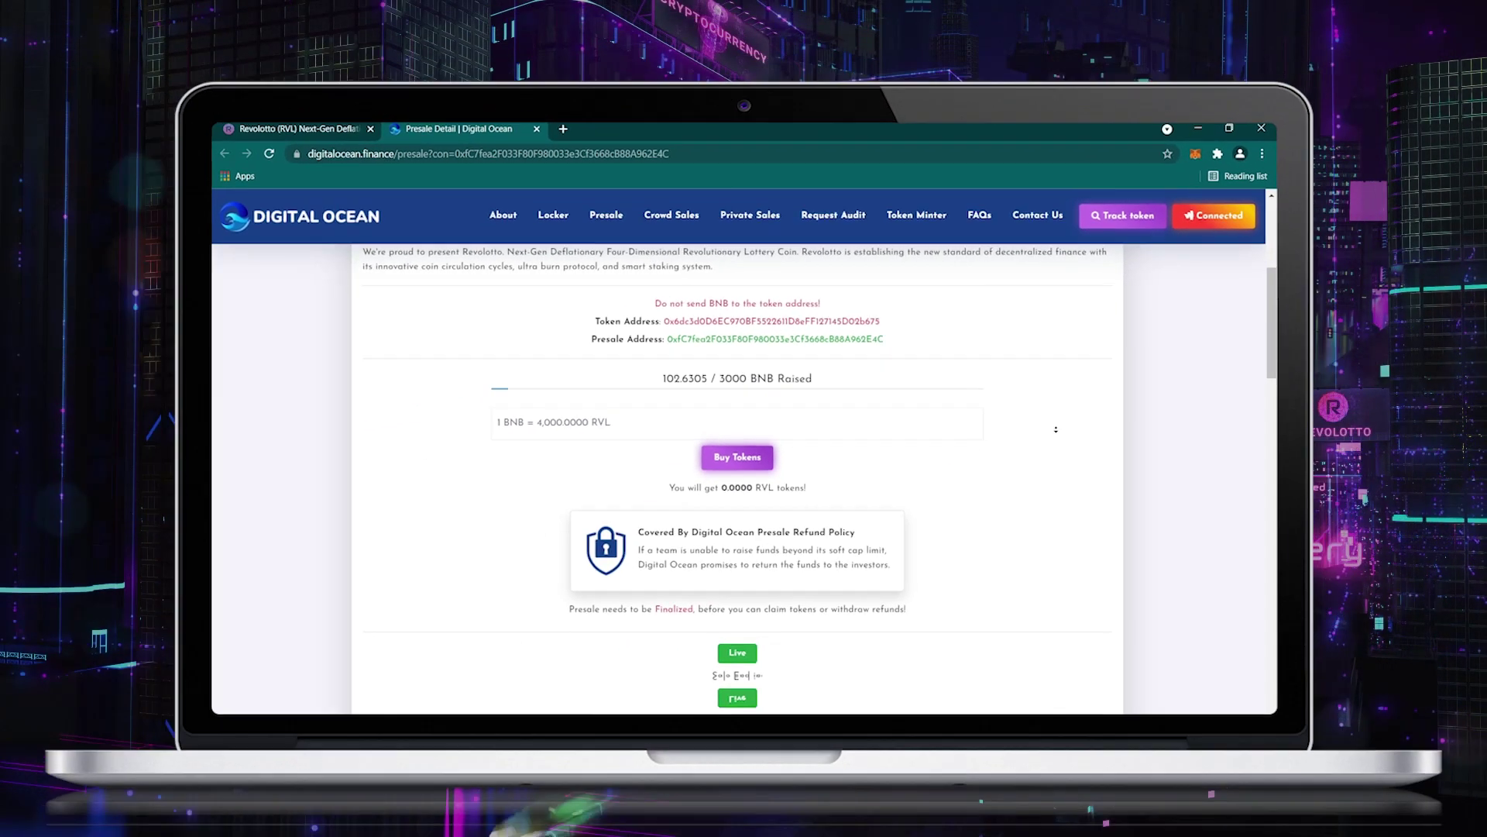
scroll(1050, 473, "down", 3)
scroll(1053, 450, "down", 1)
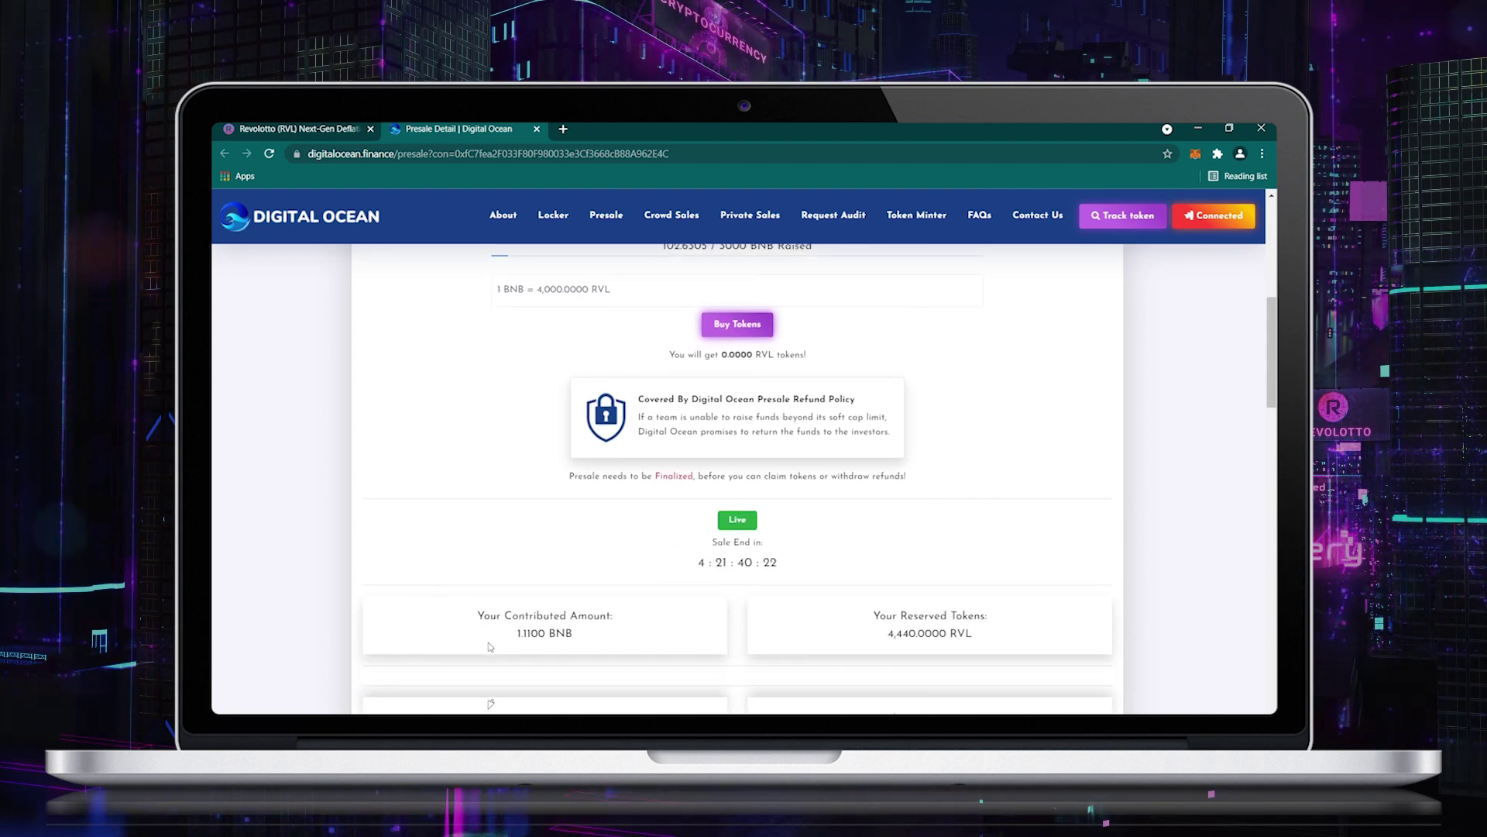
scroll(489, 647, "up", 3)
scroll(490, 647, "up", 5)
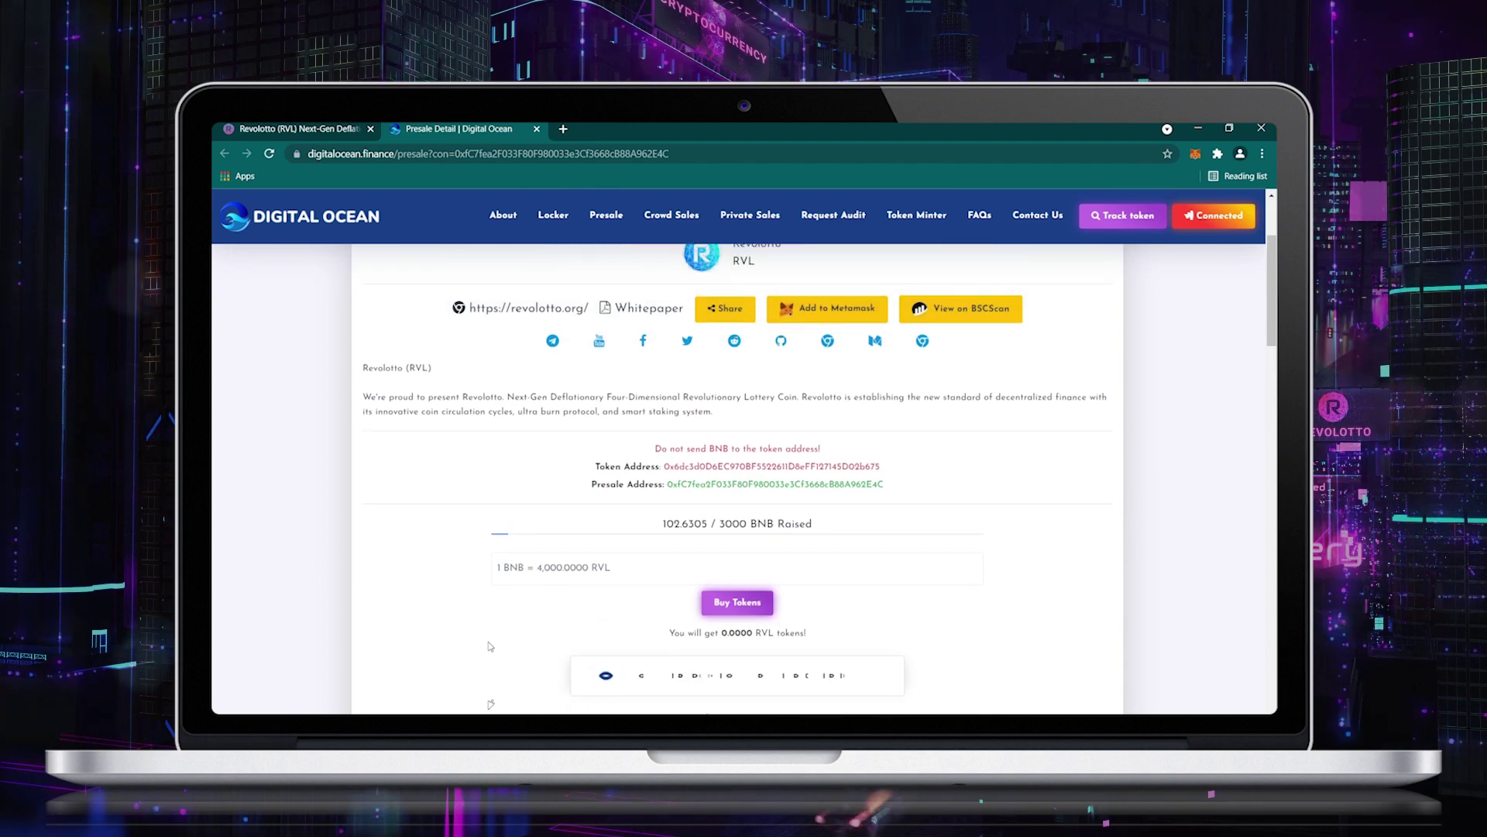